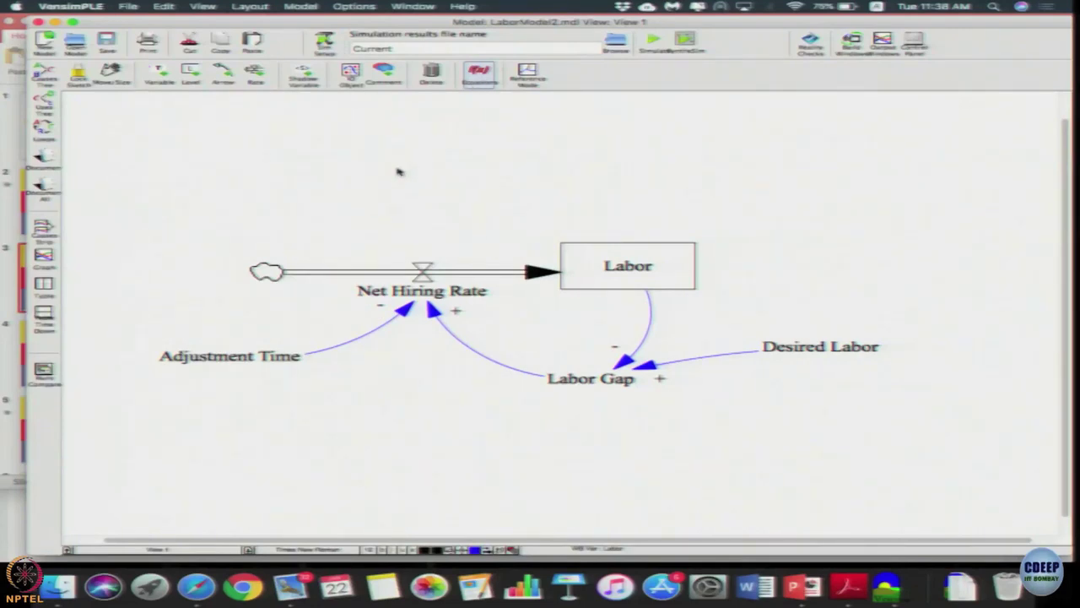
- Review the equations and units of Adjustment Time, Net Hiring Rate, Labor Gap and Desired Labor
click(479, 75)
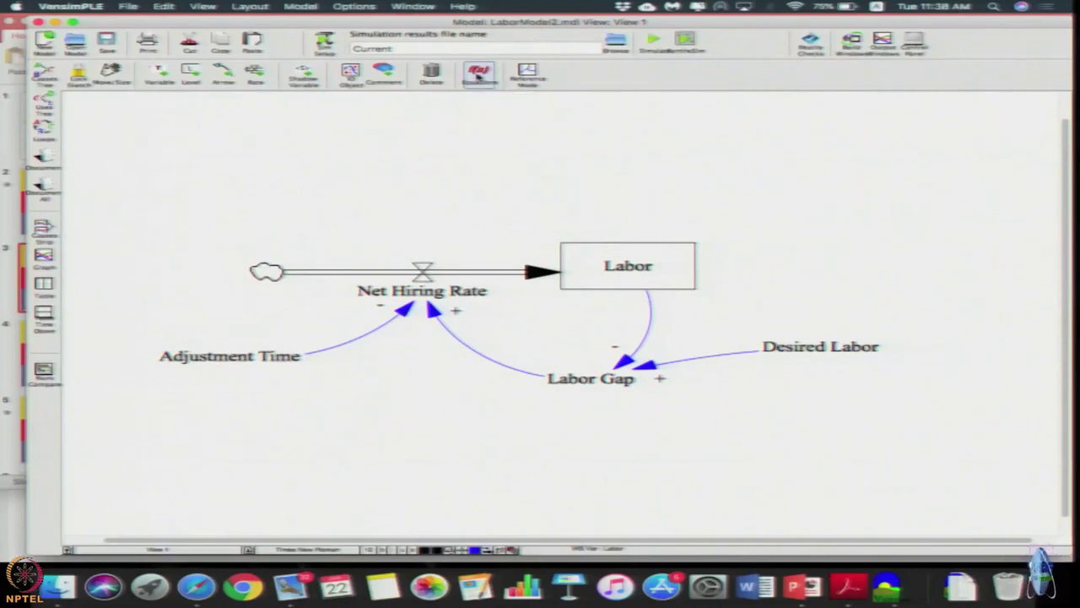
click(242, 361)
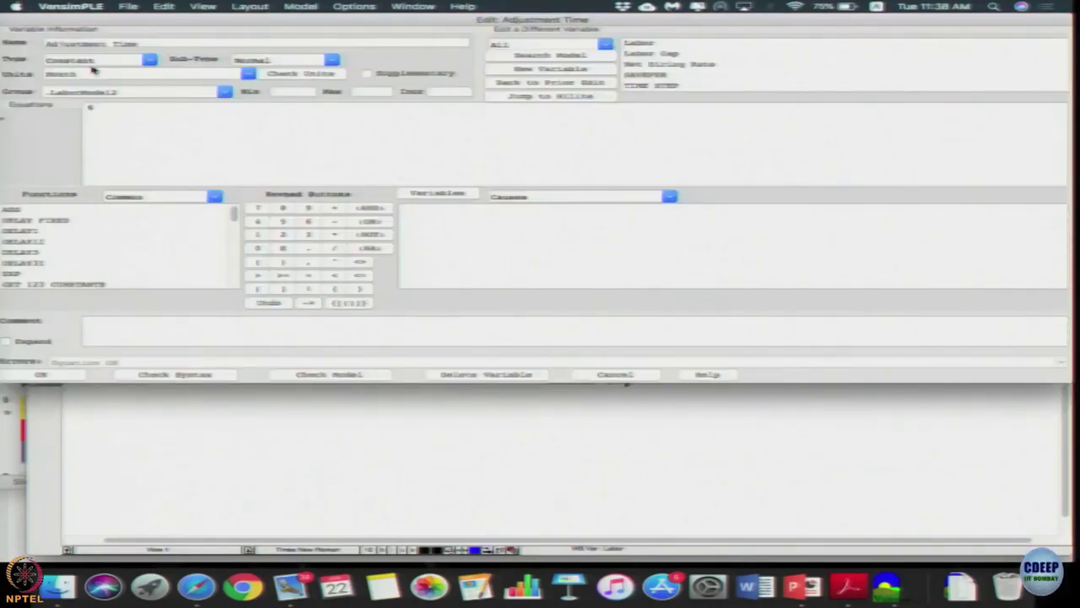
click(41, 375)
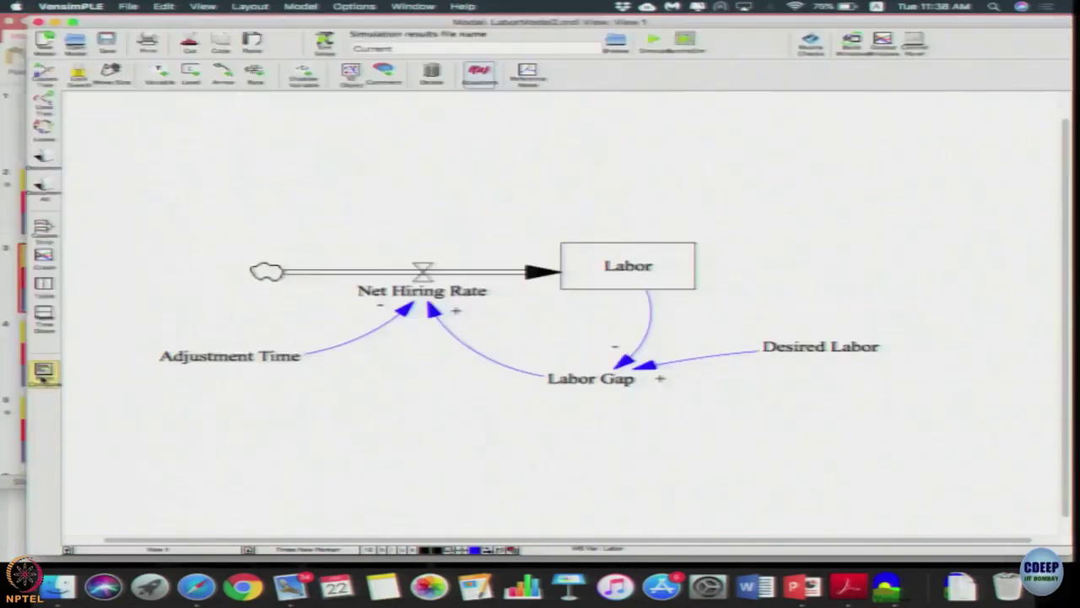
click(440, 292)
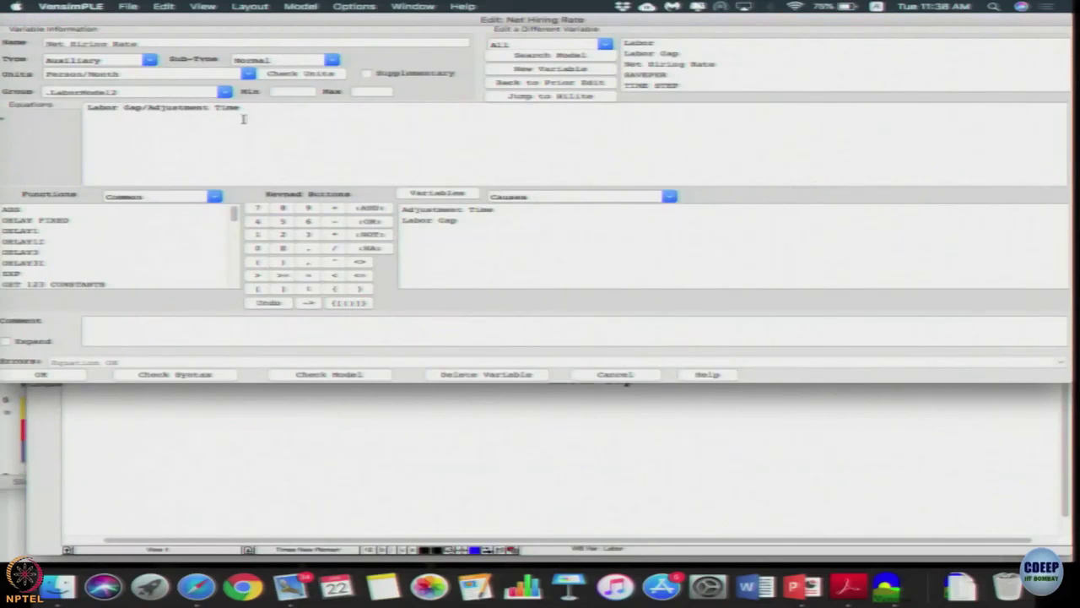
click(59, 376)
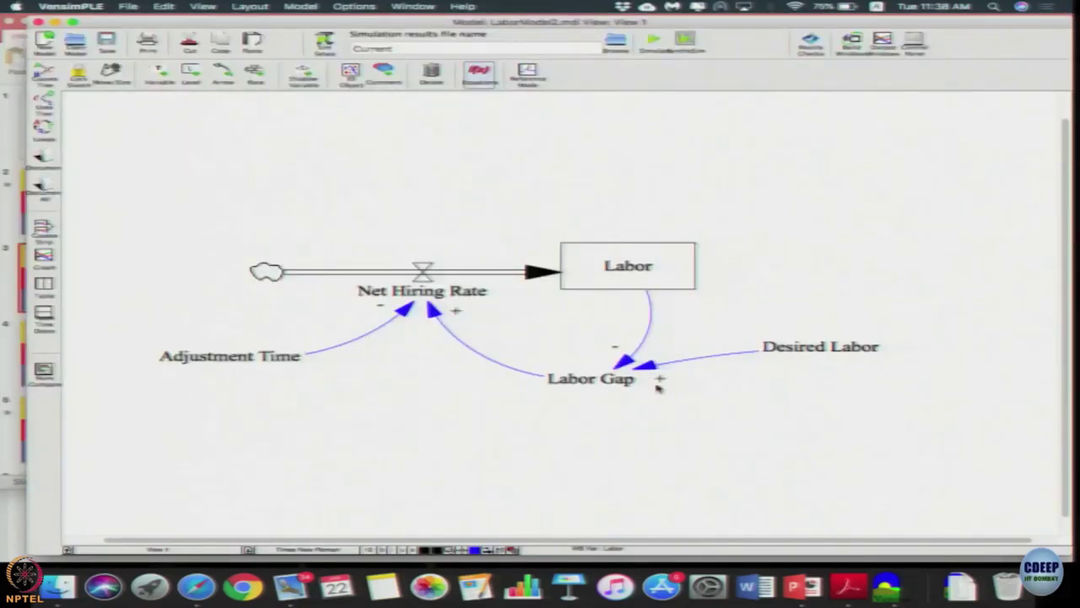
click(605, 381)
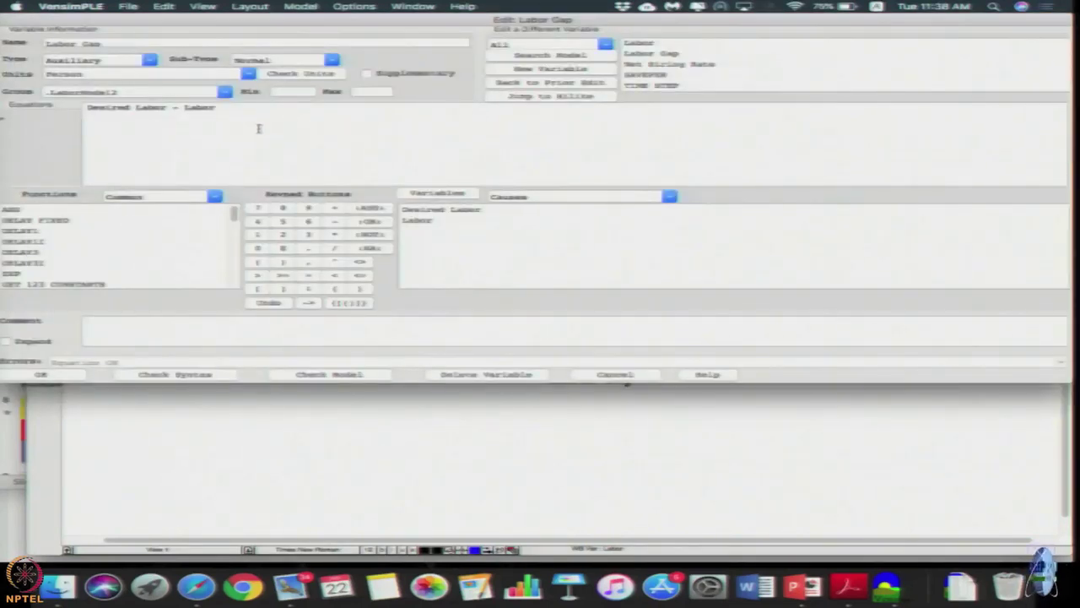
click(45, 377)
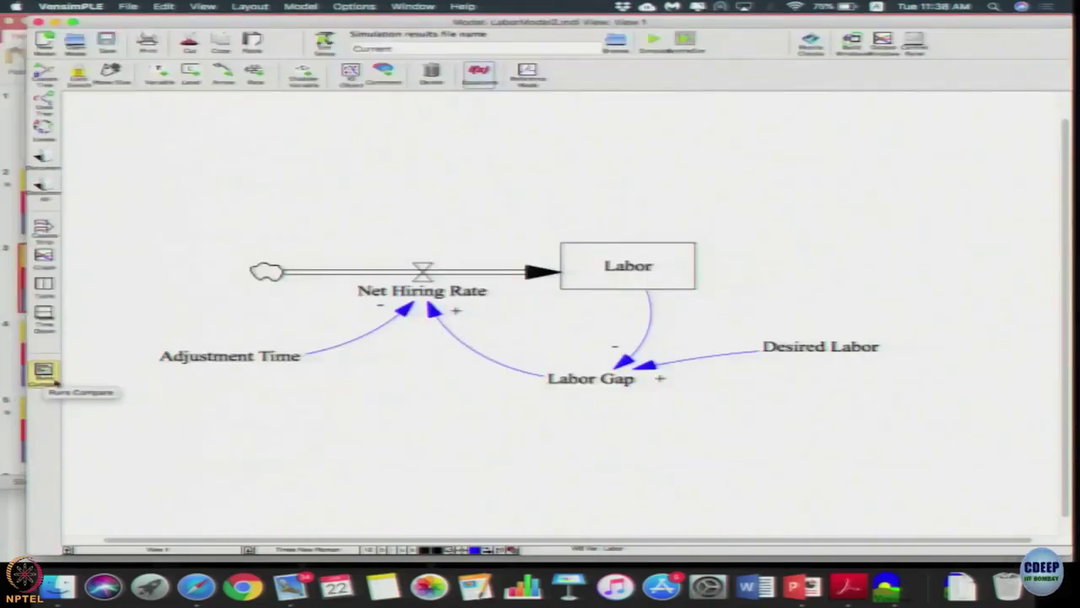
click(803, 357)
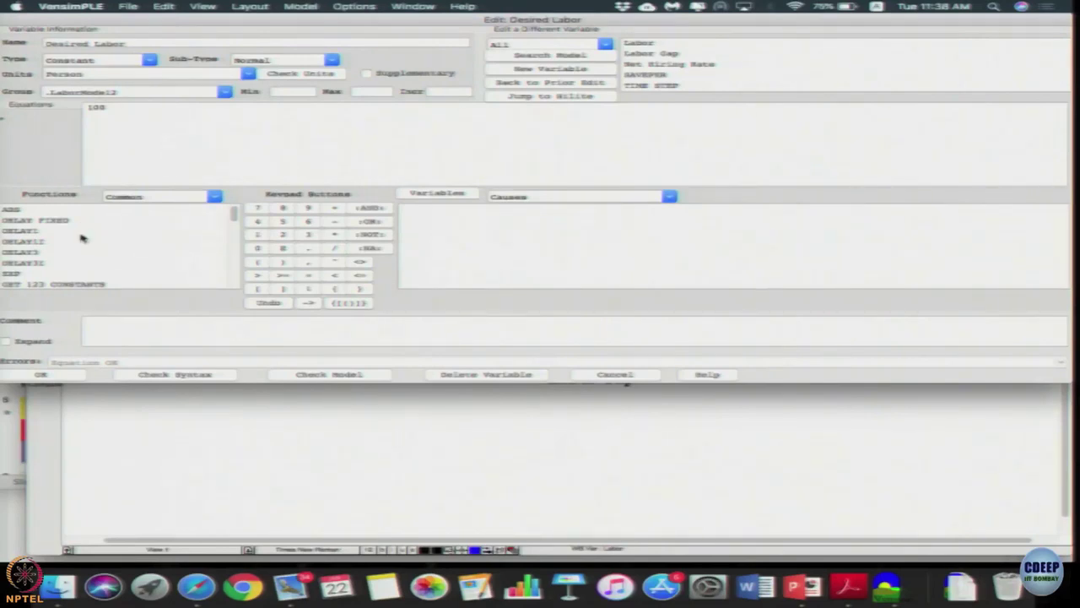
click(42, 376)
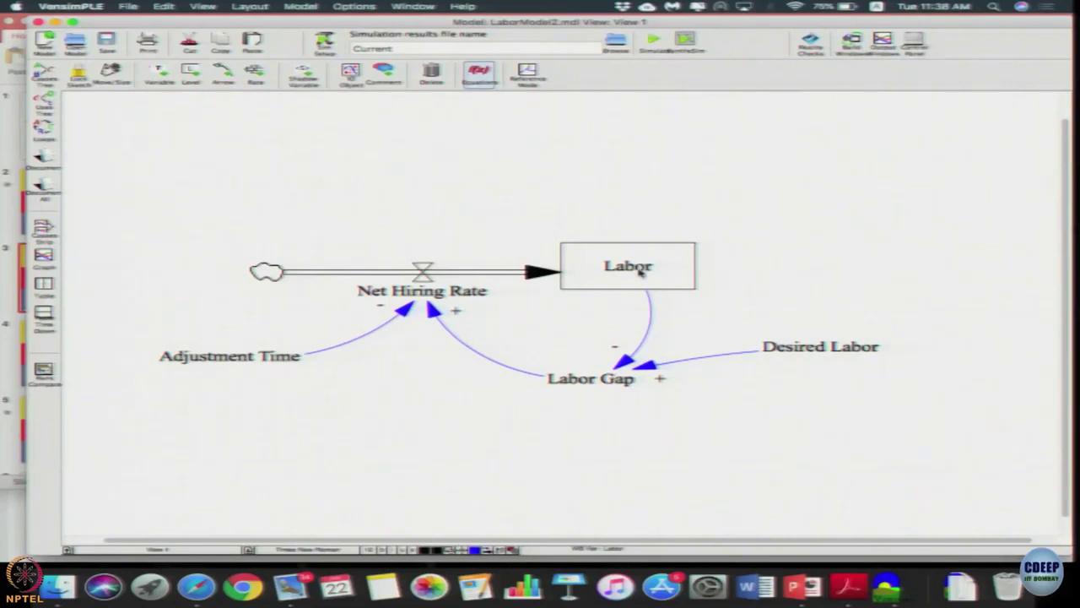
- Set the initial value of the Labor stock to 100
mouse_move(640, 270)
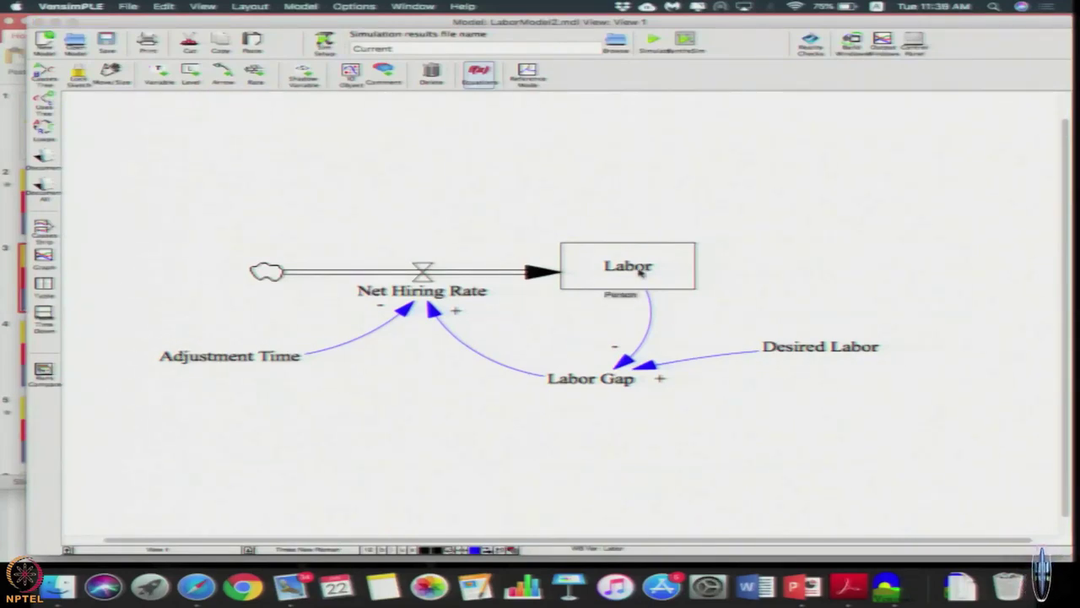
click(640, 270)
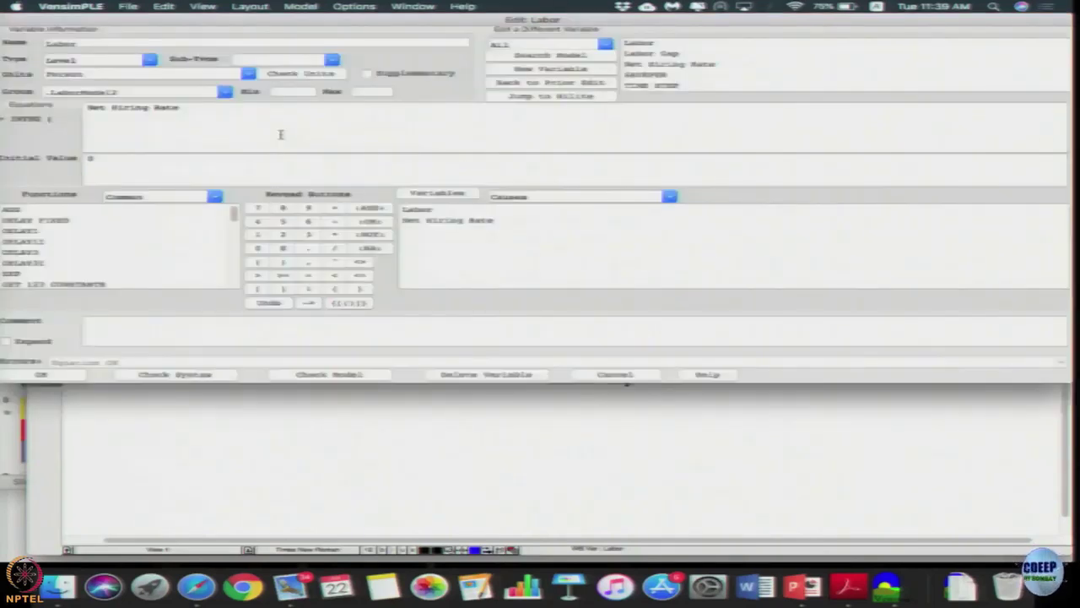
click(112, 164)
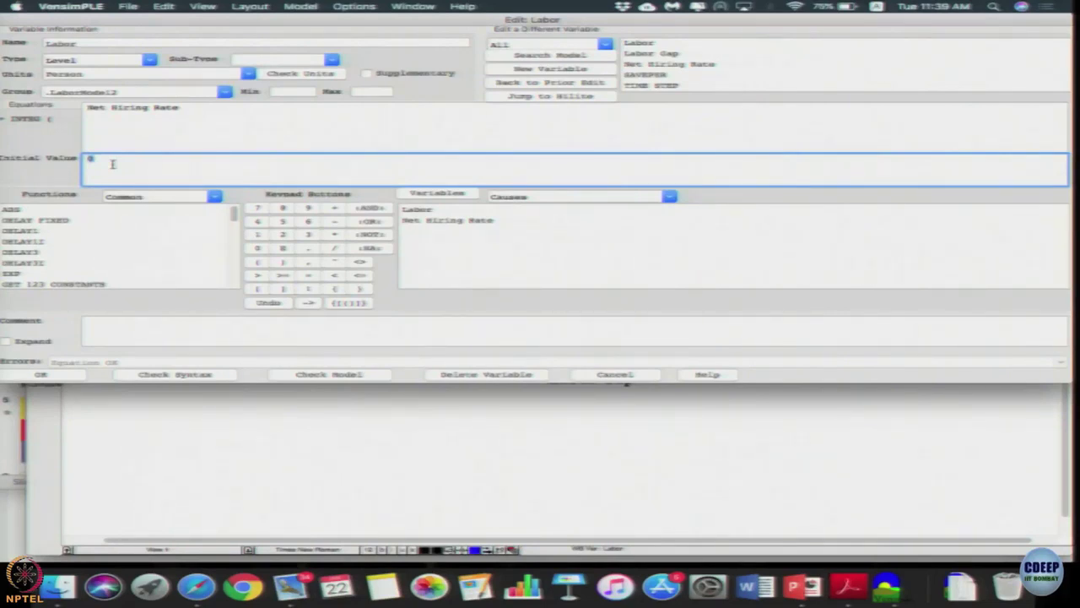
drag(241, 25, 272, 25)
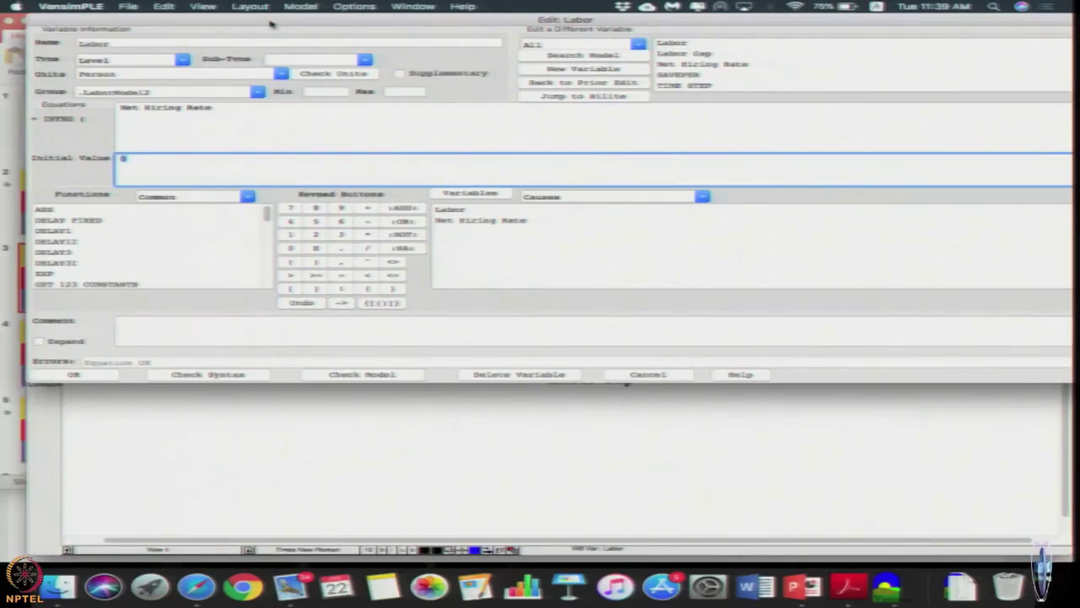
text(100)
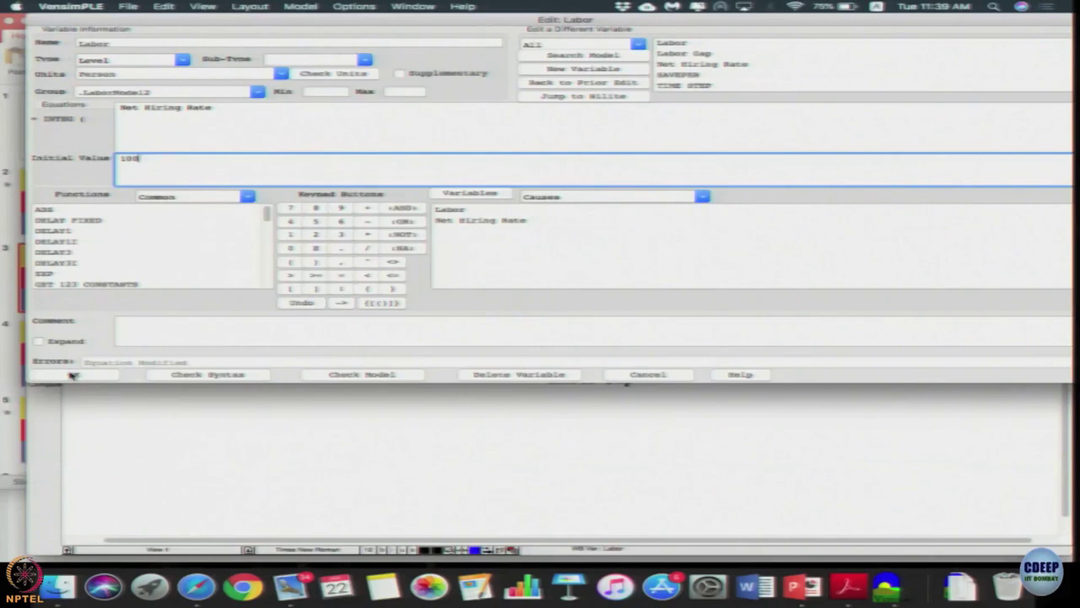
click(72, 375)
- Add an outflow from the Labor stock to a cloud beside it and name it Leaving Rate
click(255, 76)
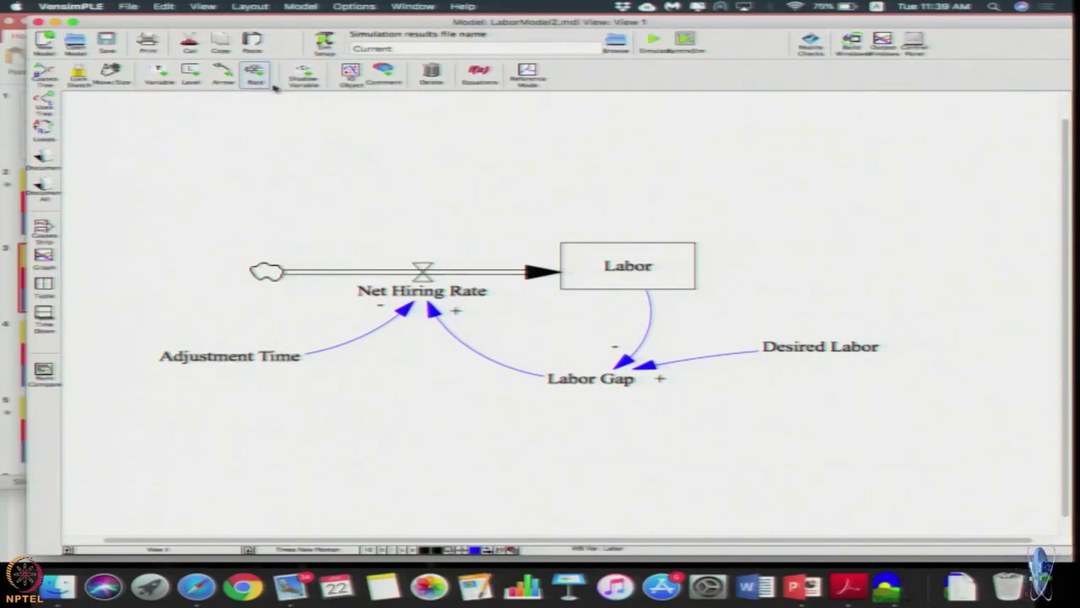
click(648, 267)
click(1011, 272)
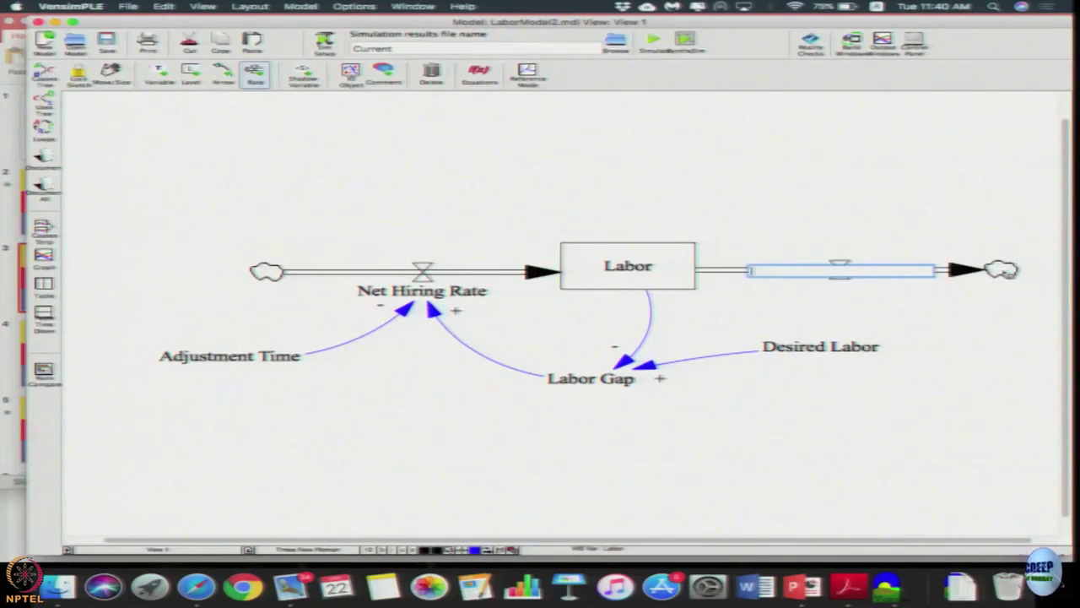
text(Lea)
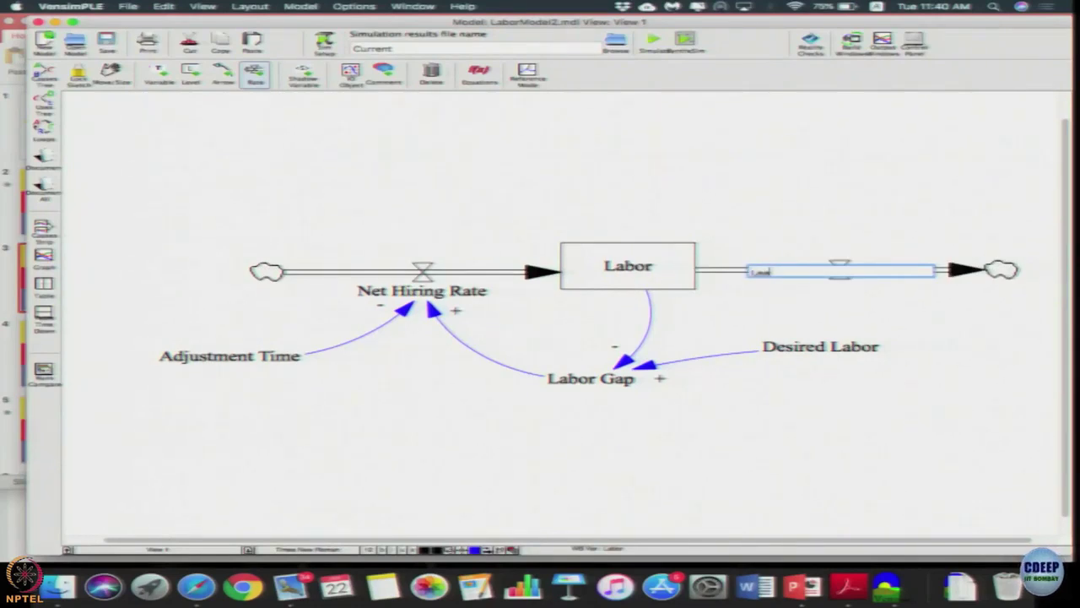
text(ving Rate)
key(Return)
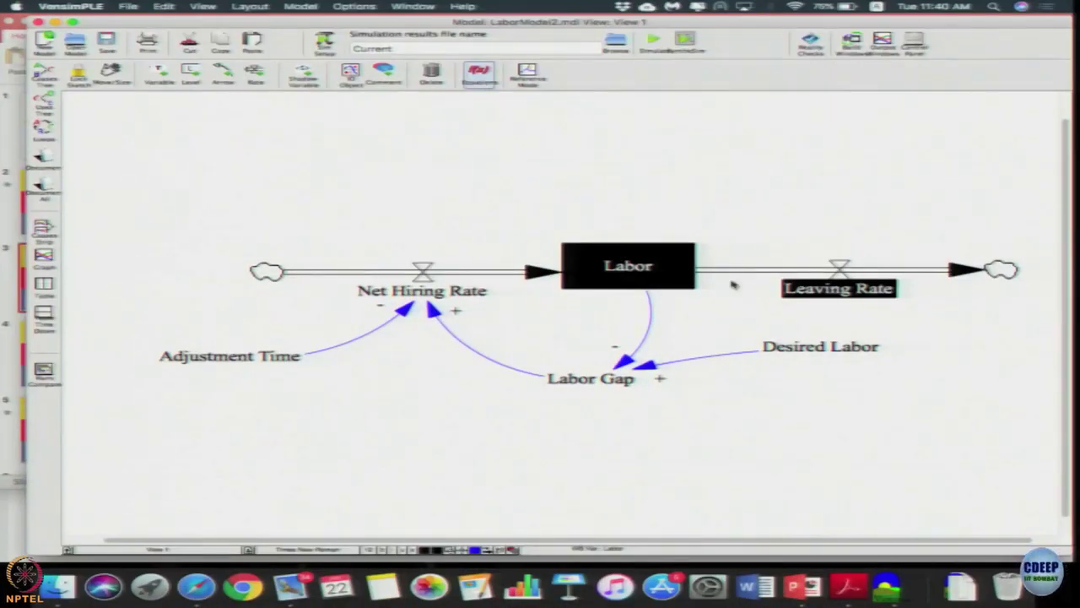
- Accept Net Hiring Rate-Leaving Rate as the Labor stock's equation
mouse_move(680, 268)
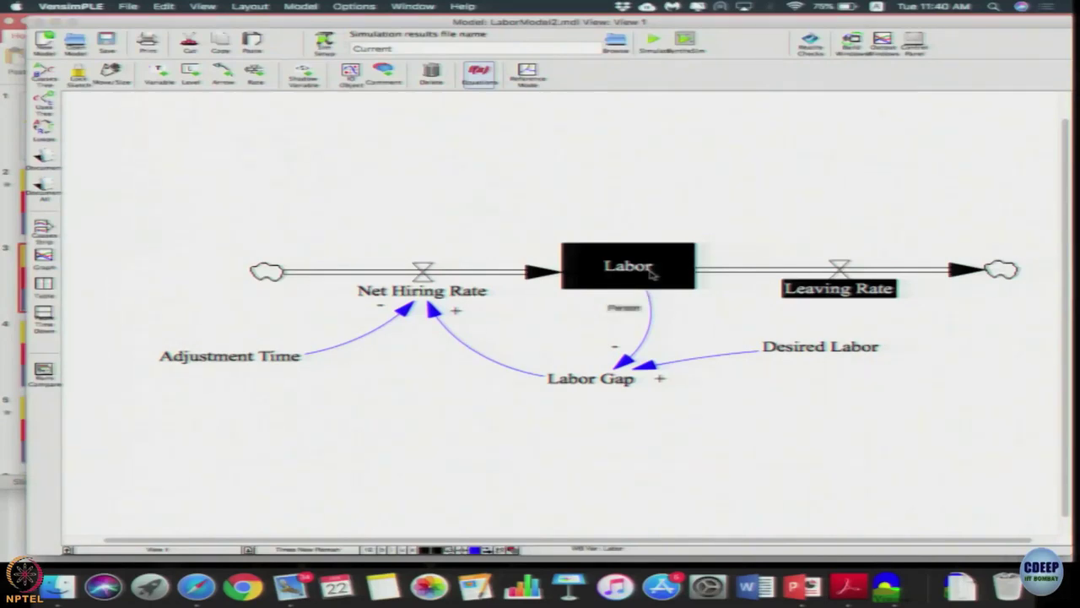
click(645, 269)
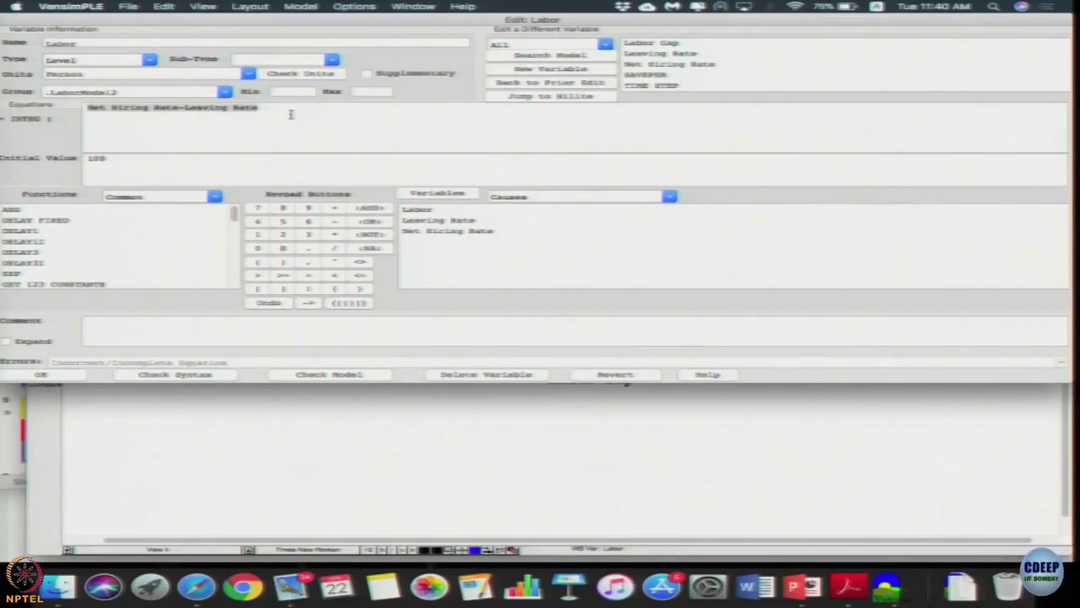
click(44, 375)
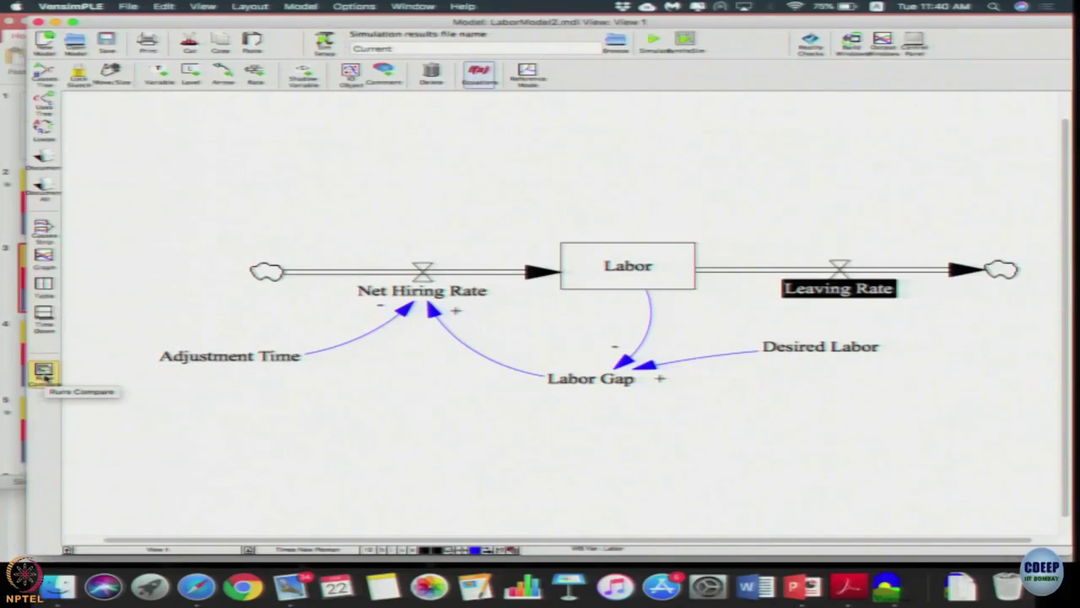
- Define Leaving Rate as a constant of 0 with units Person/Month
click(849, 290)
click(237, 149)
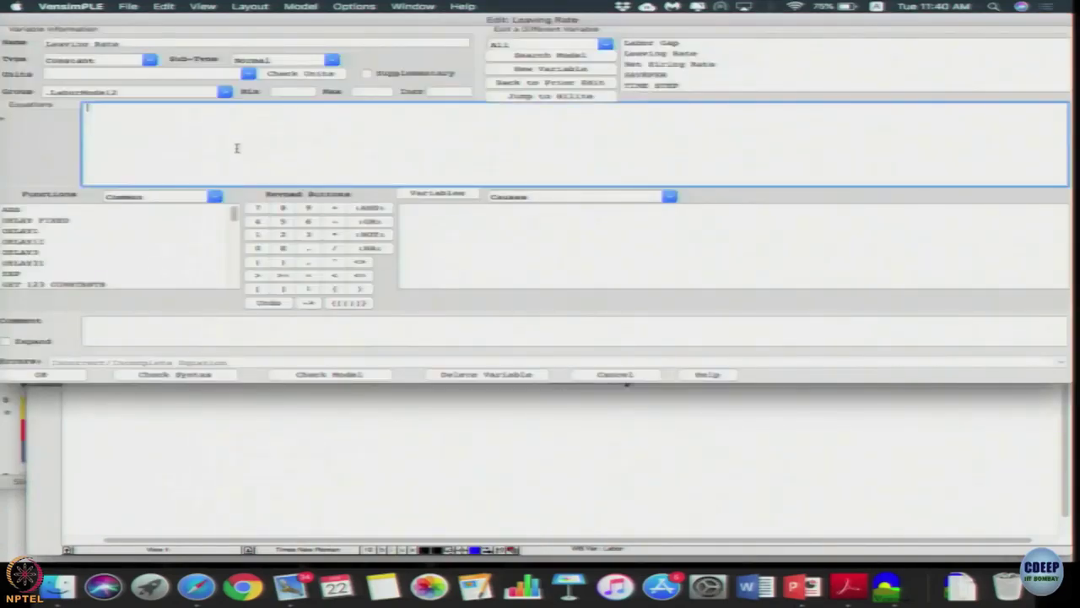
text(L)
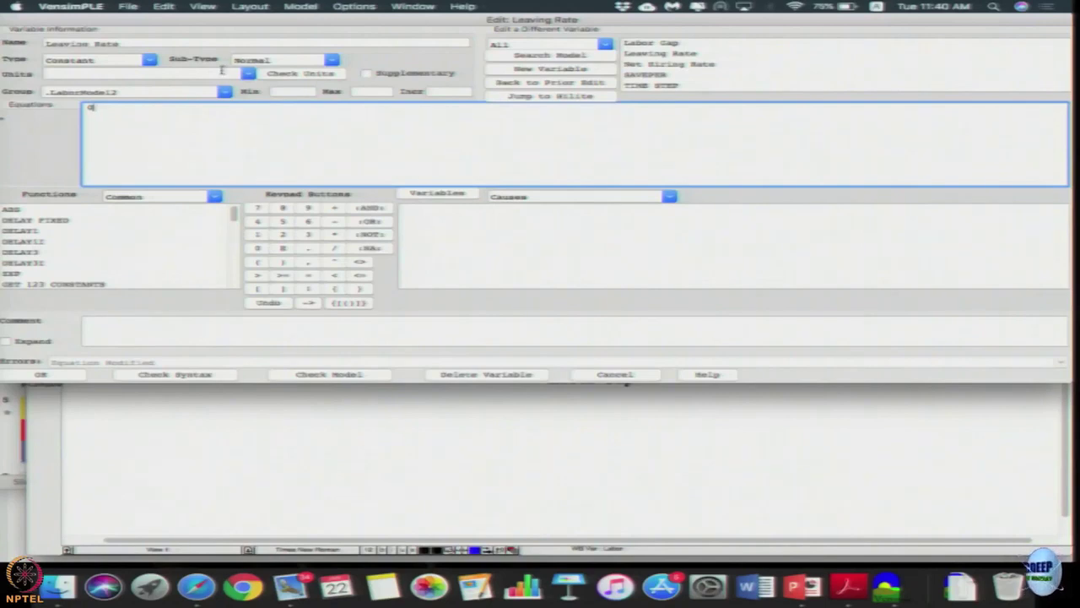
click(248, 75)
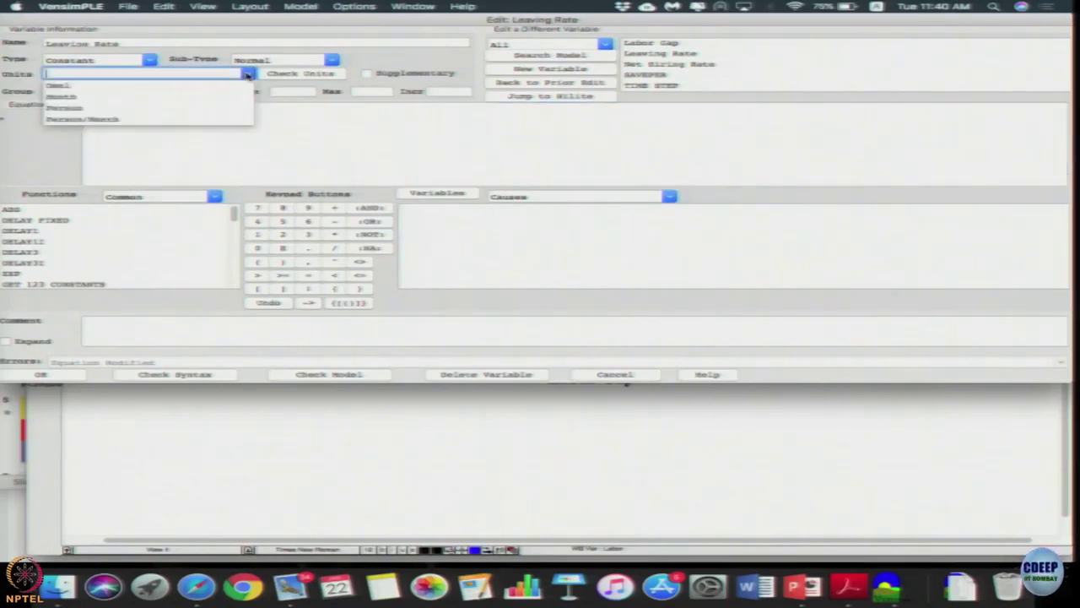
click(159, 122)
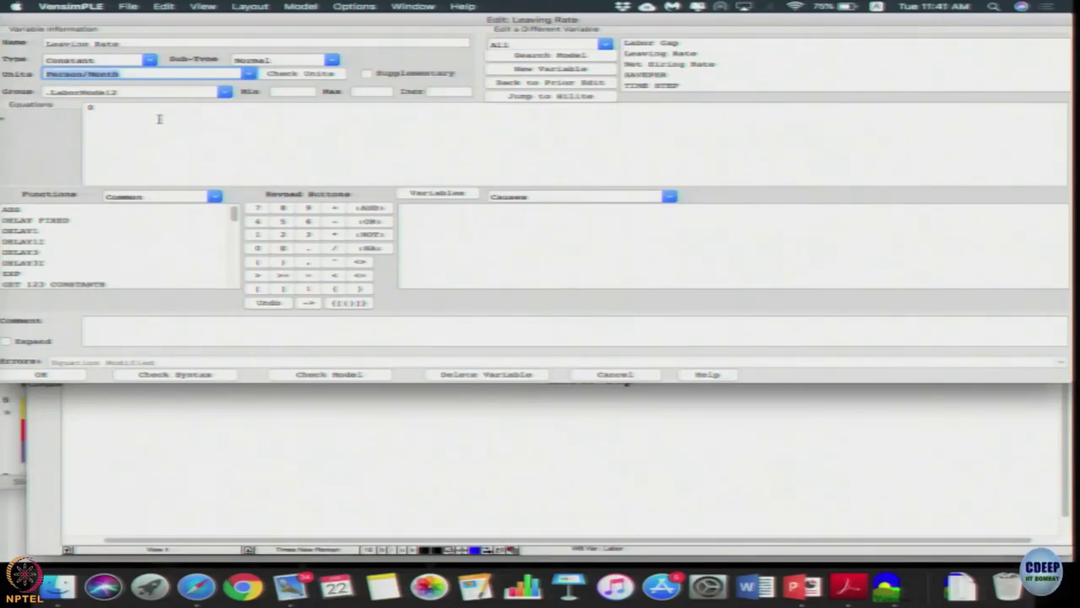
click(72, 379)
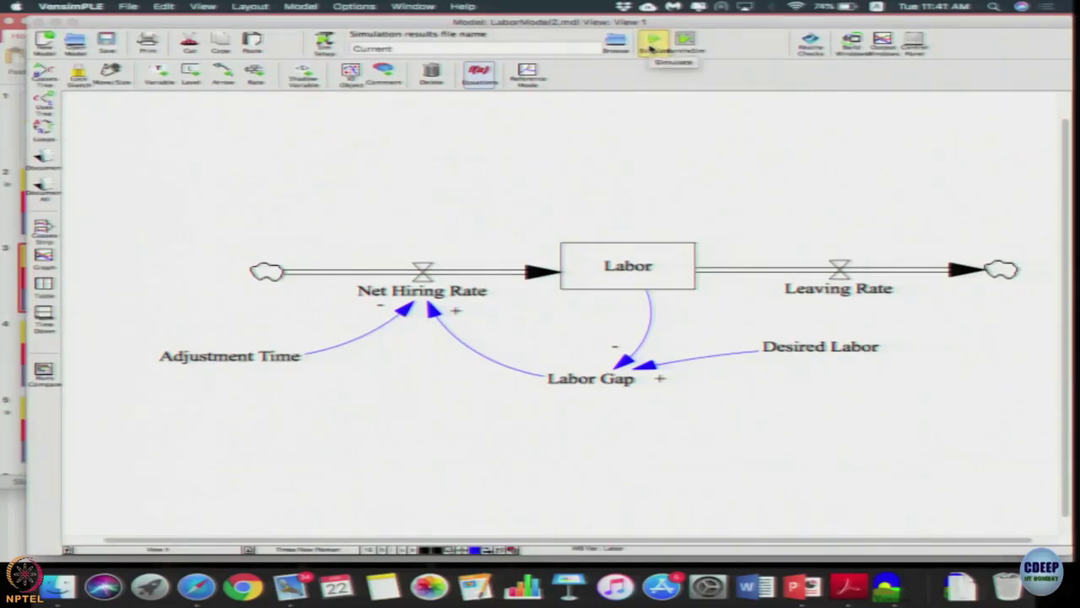
- Simulate the model, overwriting the Current dataset, and inspect an enlarged causes strip graph for Labor
click(652, 49)
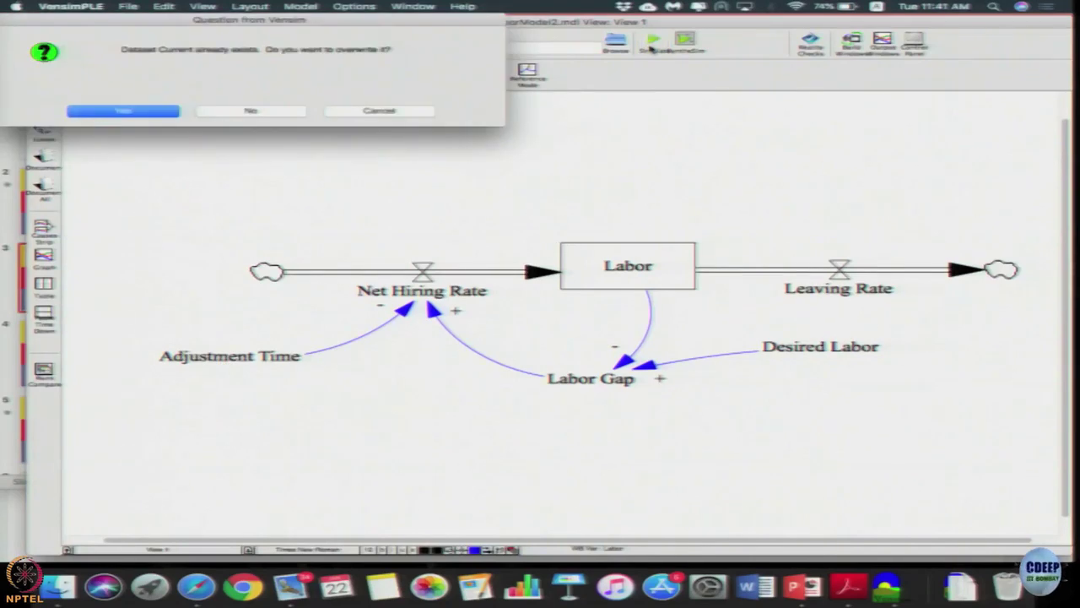
click(123, 112)
click(581, 271)
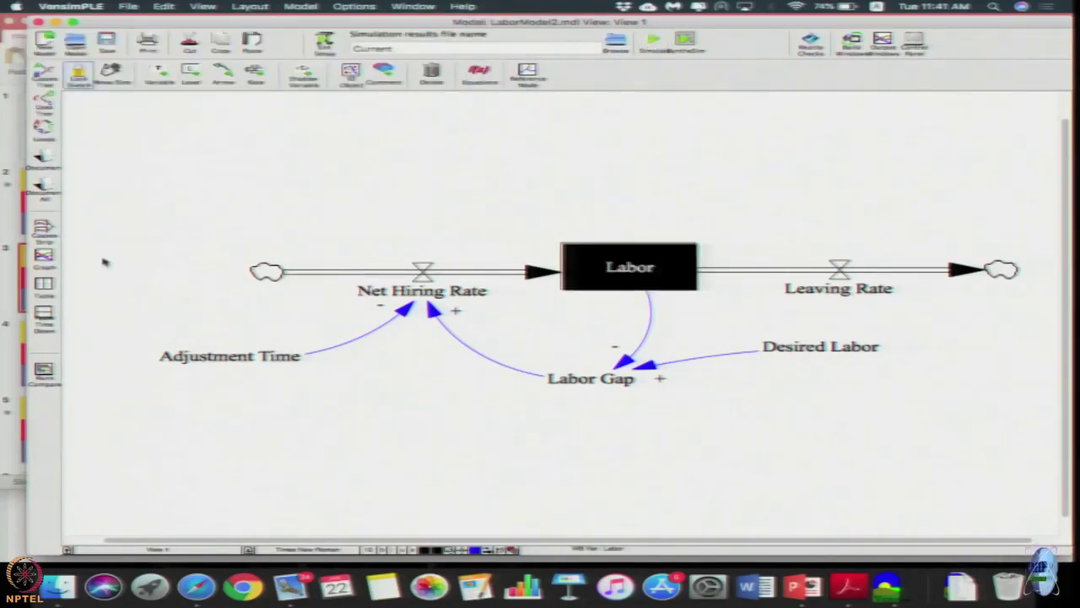
click(43, 228)
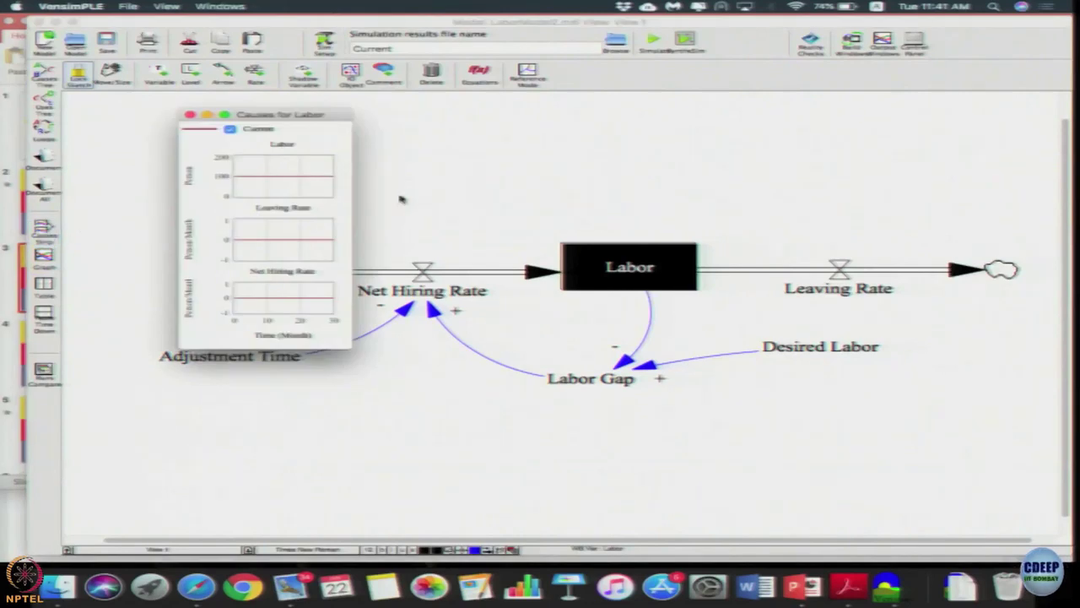
drag(353, 346, 662, 498)
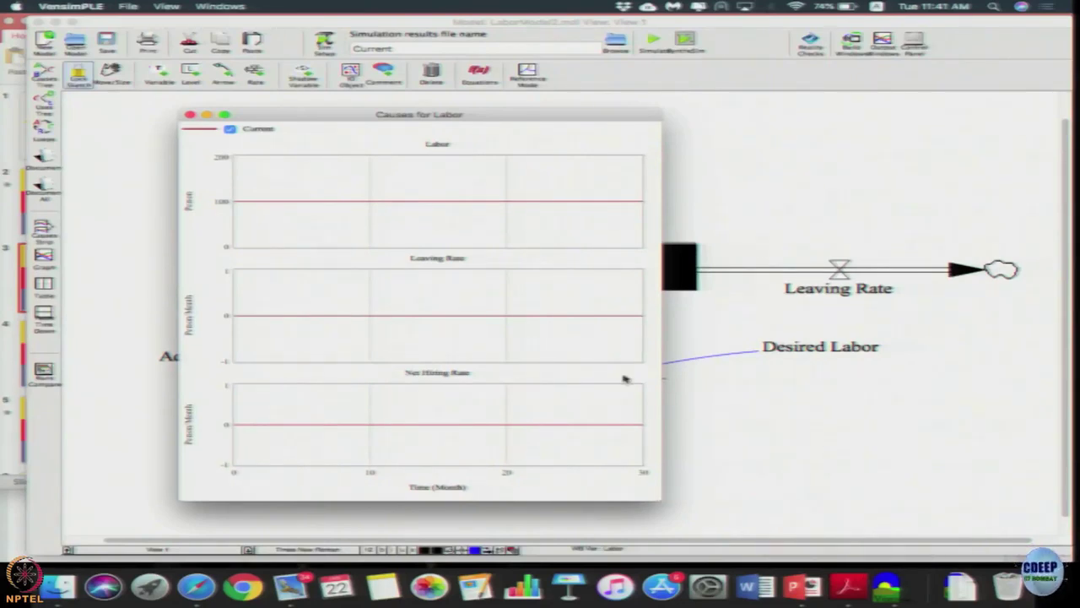
click(191, 115)
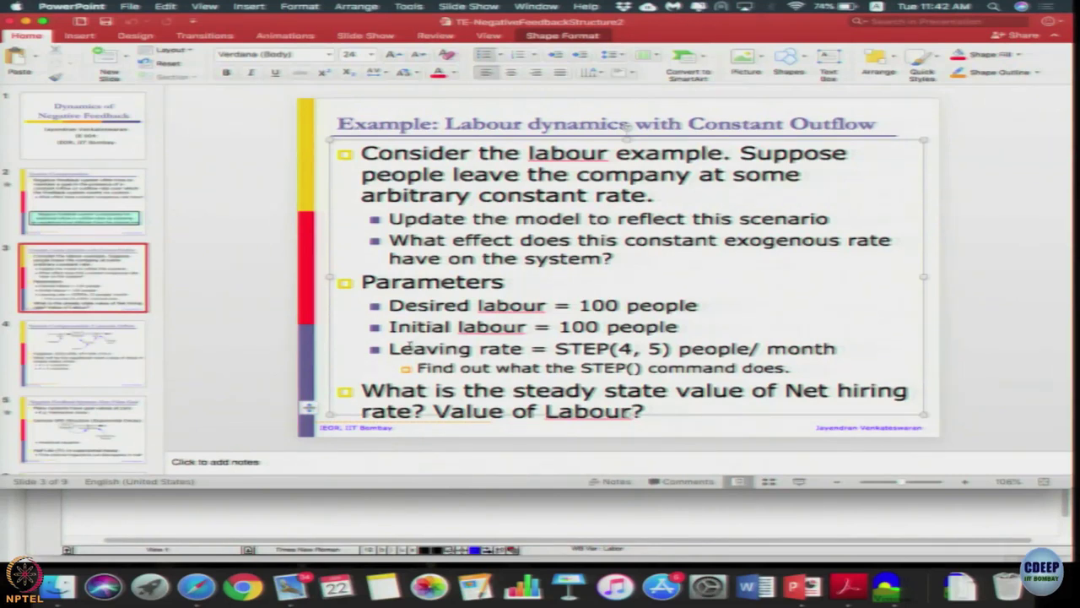
- Return to Vensim, open its manuals and search the help for "step"
click(679, 520)
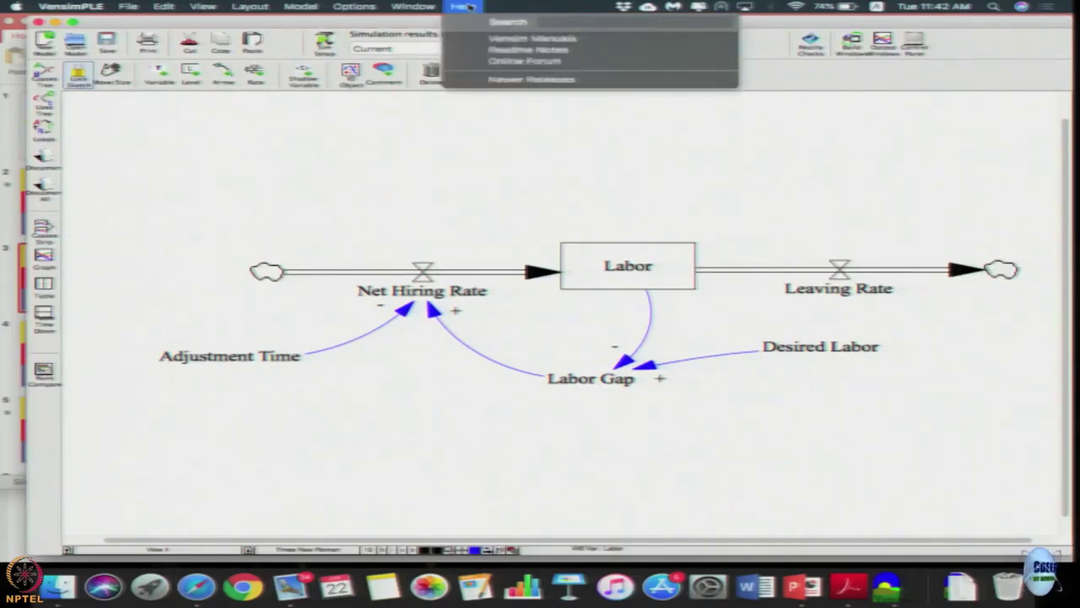
click(519, 40)
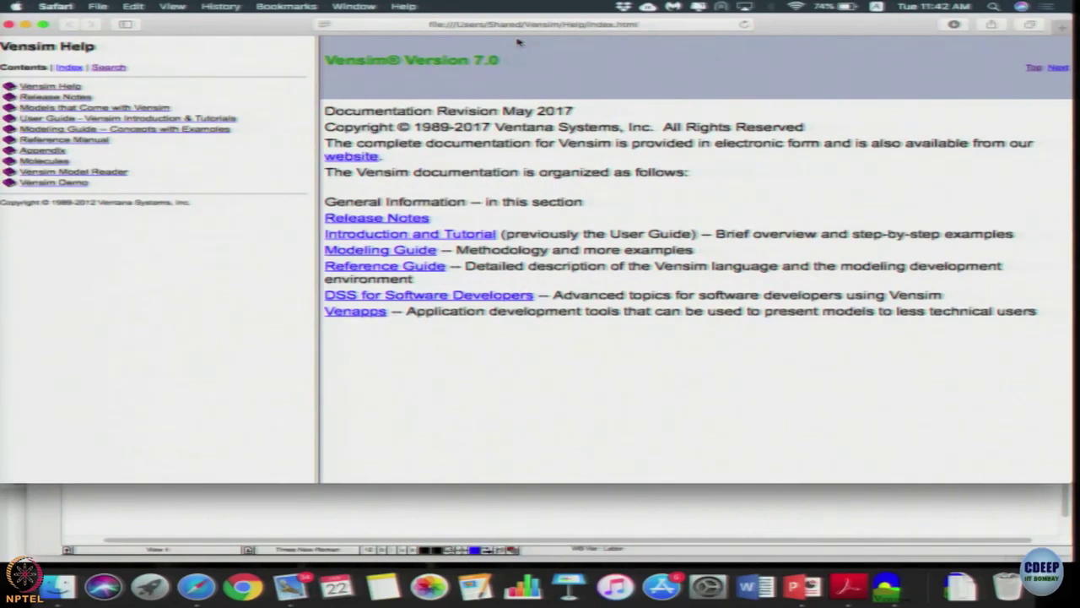
click(108, 67)
click(90, 111)
text(stock)
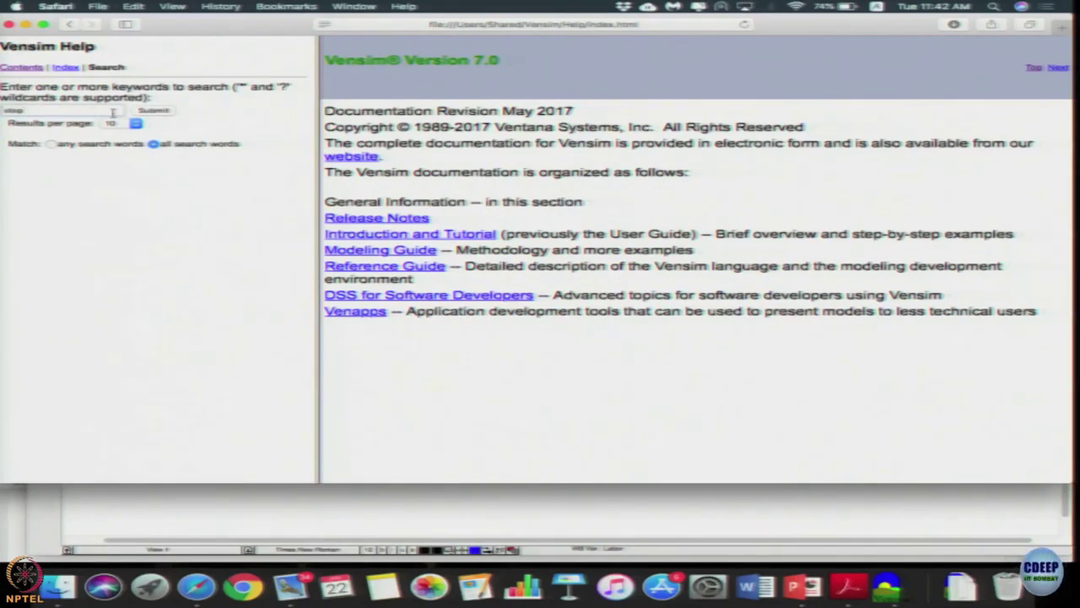
click(155, 113)
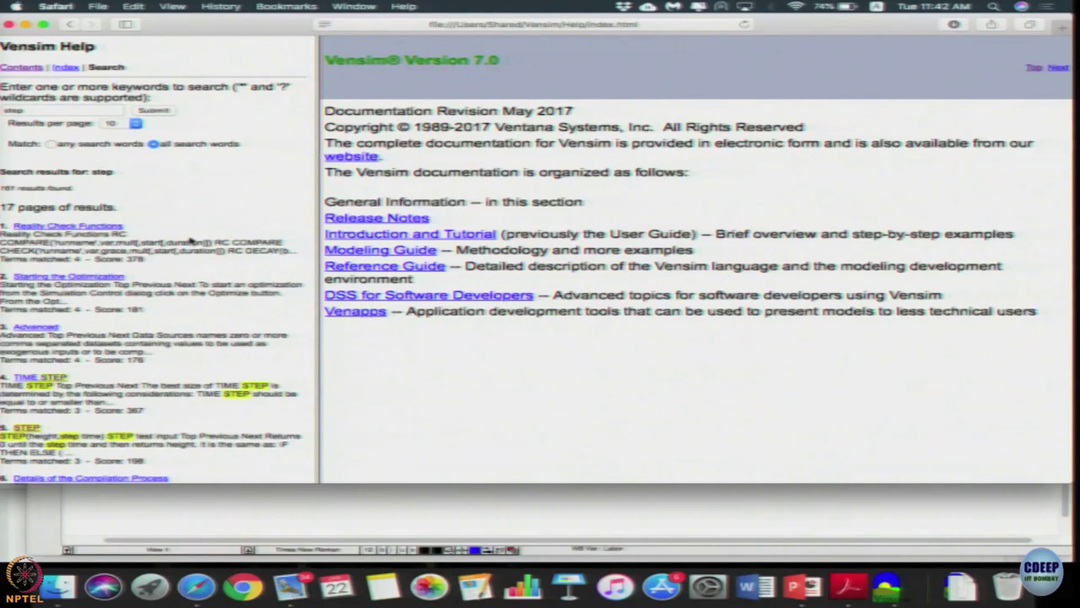
- Open the STEP function's entry from the help search results and fit the help window on screen to read it
scroll(192, 241, down, 3)
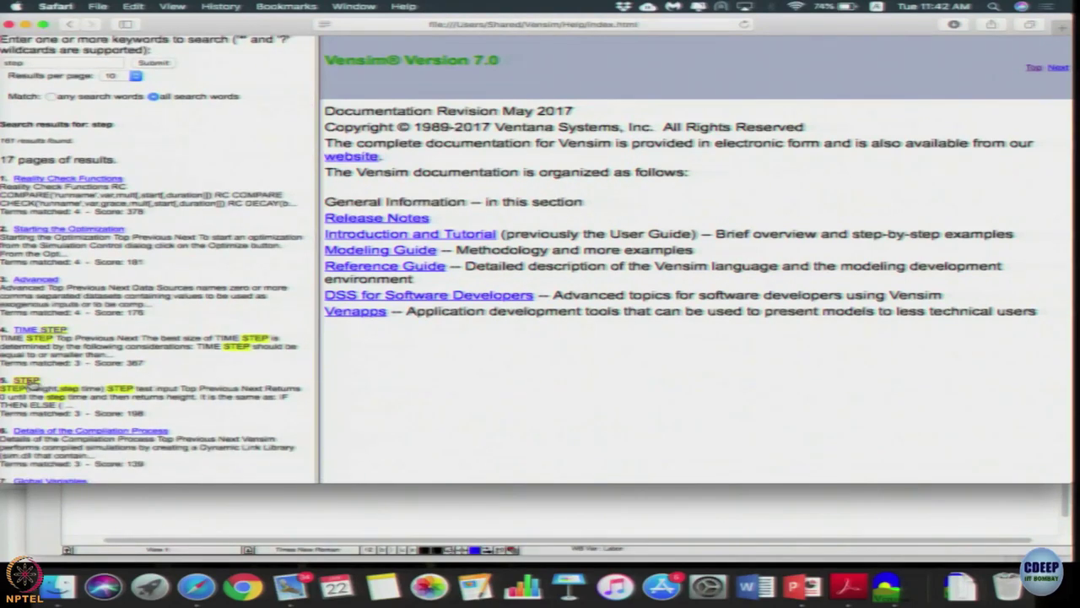
drag(270, 28, 375, 29)
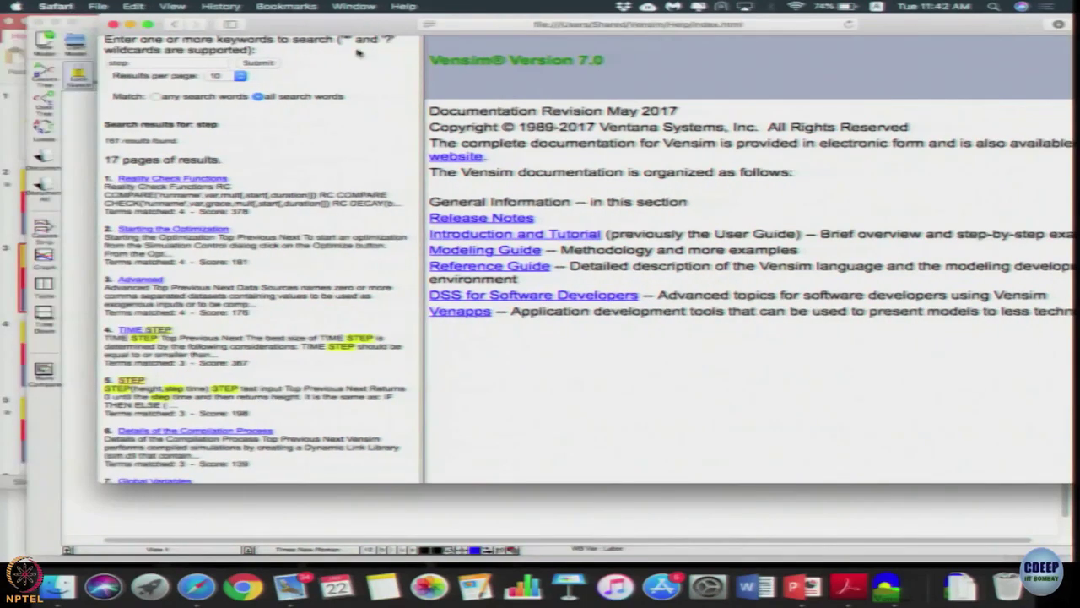
click(125, 384)
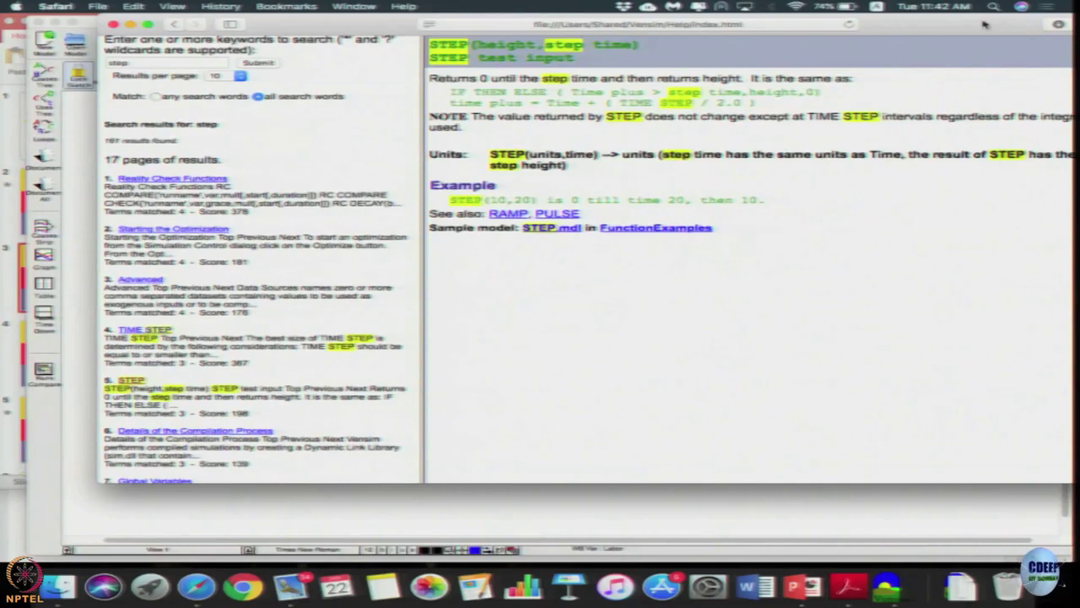
drag(983, 24, 914, 26)
double_click(914, 26)
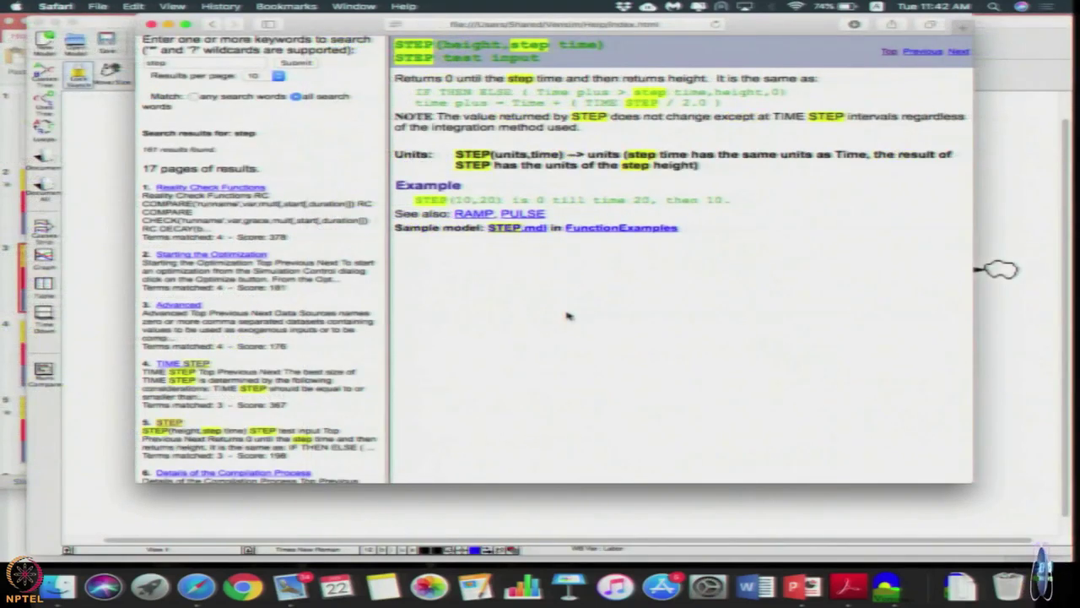
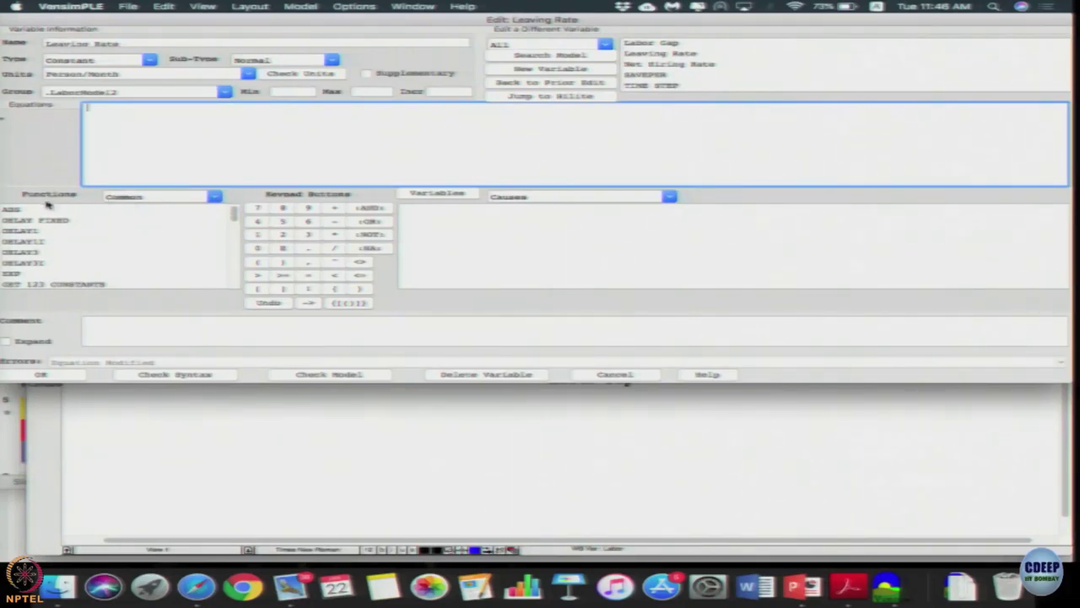
- Insert the STEP function from the full list of functions into the Leaving Rate equation
click(214, 196)
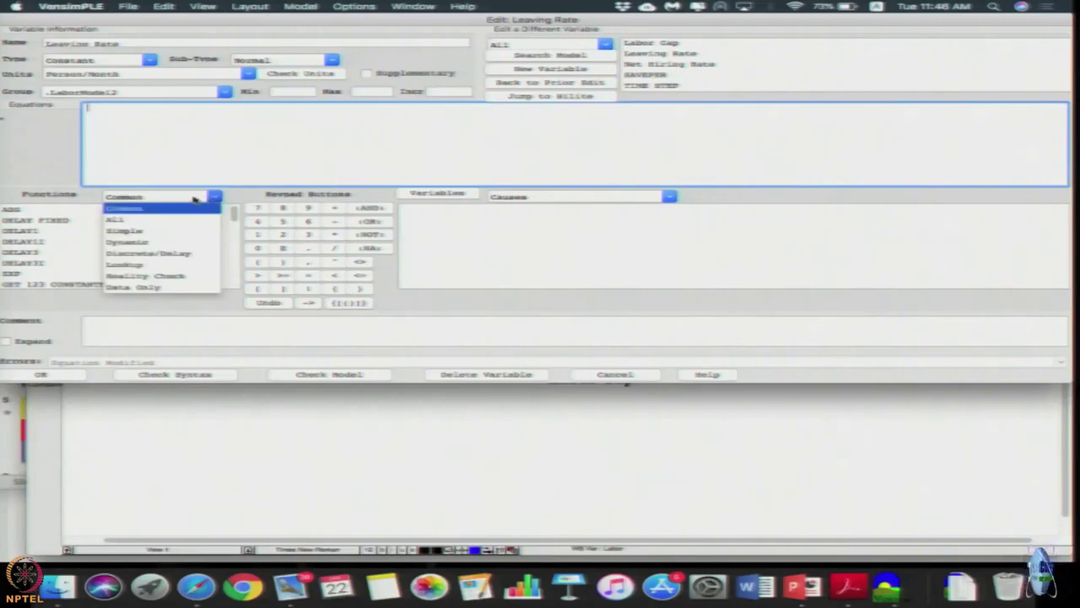
click(42, 227)
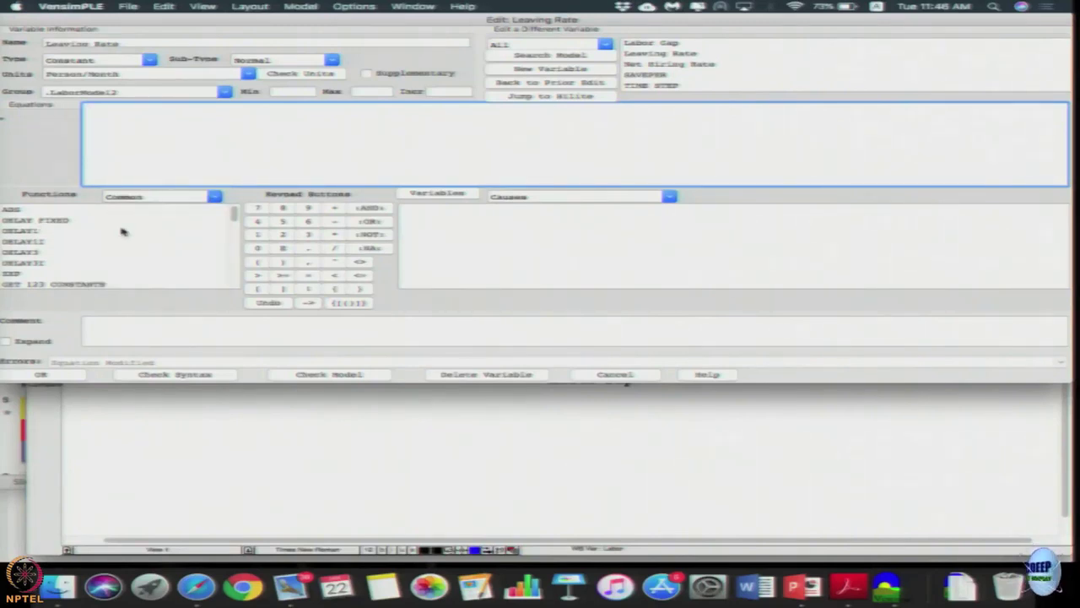
click(210, 200)
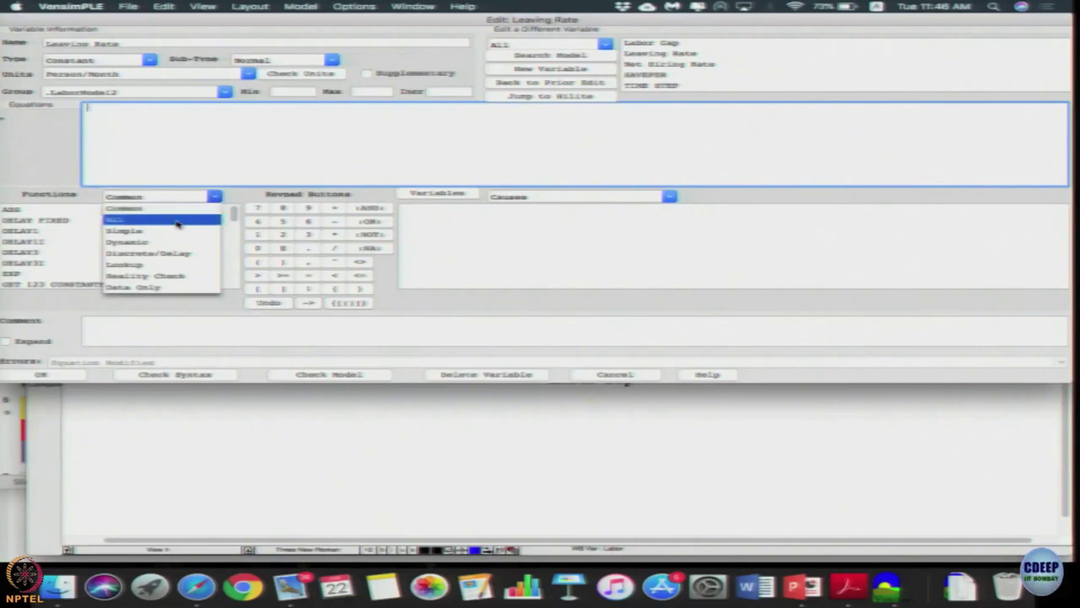
click(177, 223)
mouse_move(237, 279)
mouse_down()
mouse_move(234, 218)
mouse_move(238, 271)
mouse_up()
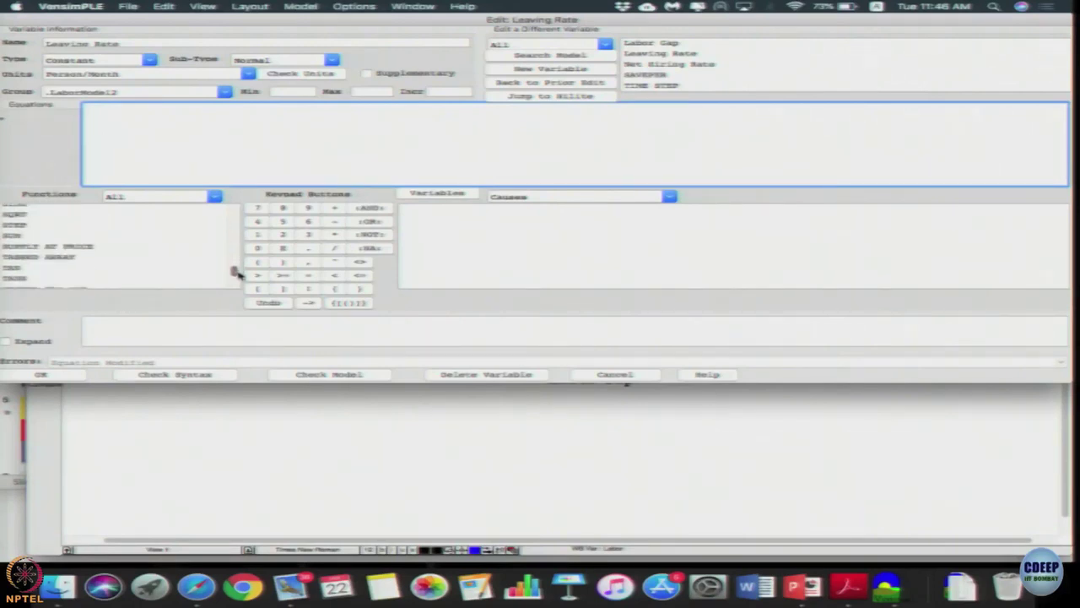
click(21, 226)
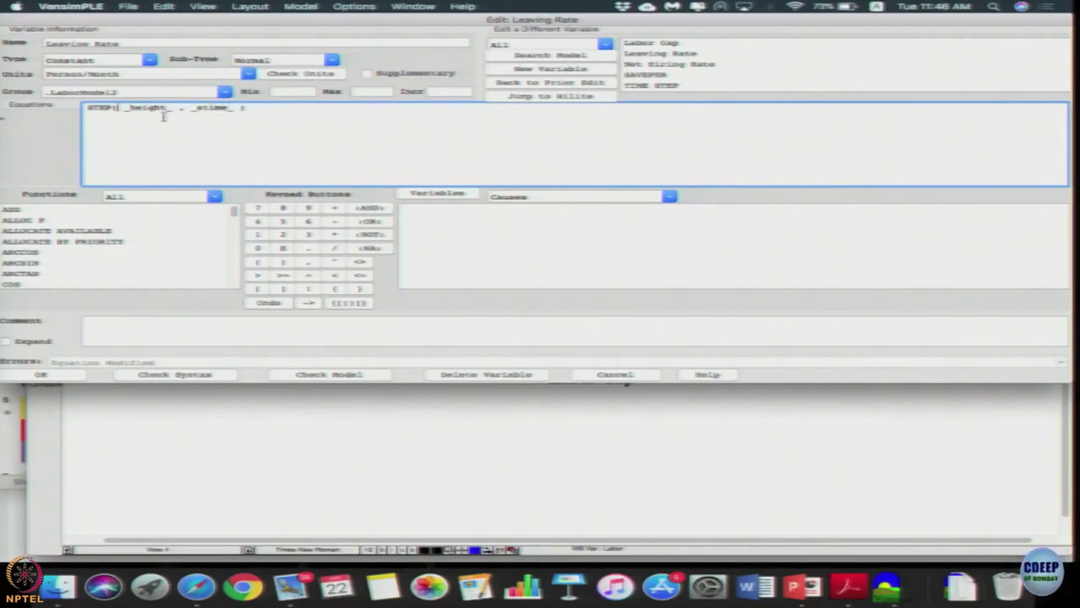
- Set the STEP function's height to 4 and its step time to 5, and accept the Leaving Rate equation
drag(175, 108, 123, 108)
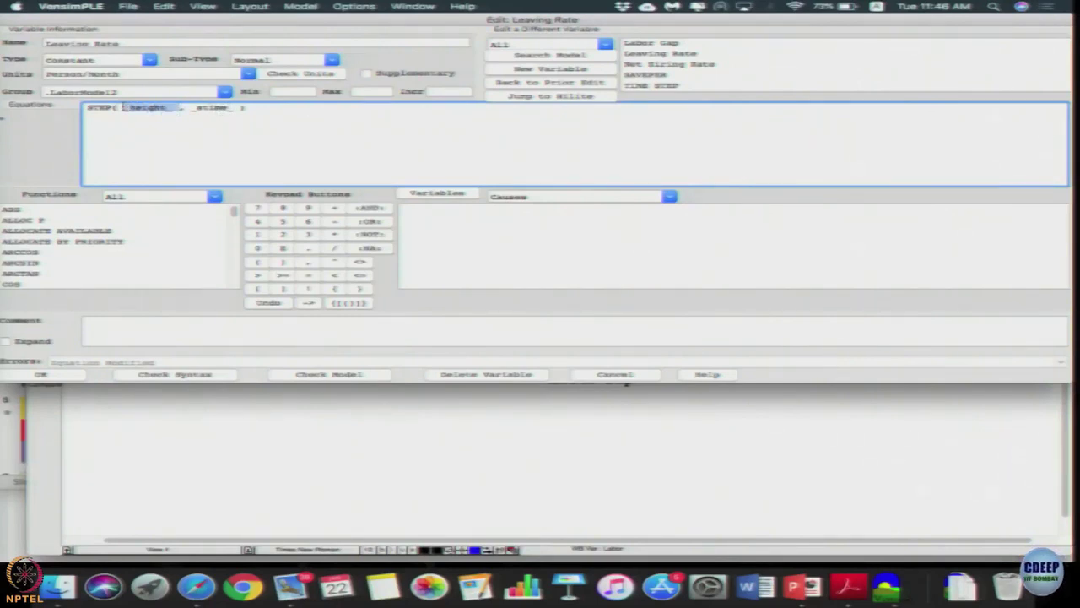
text(4)
drag(141, 108, 172, 108)
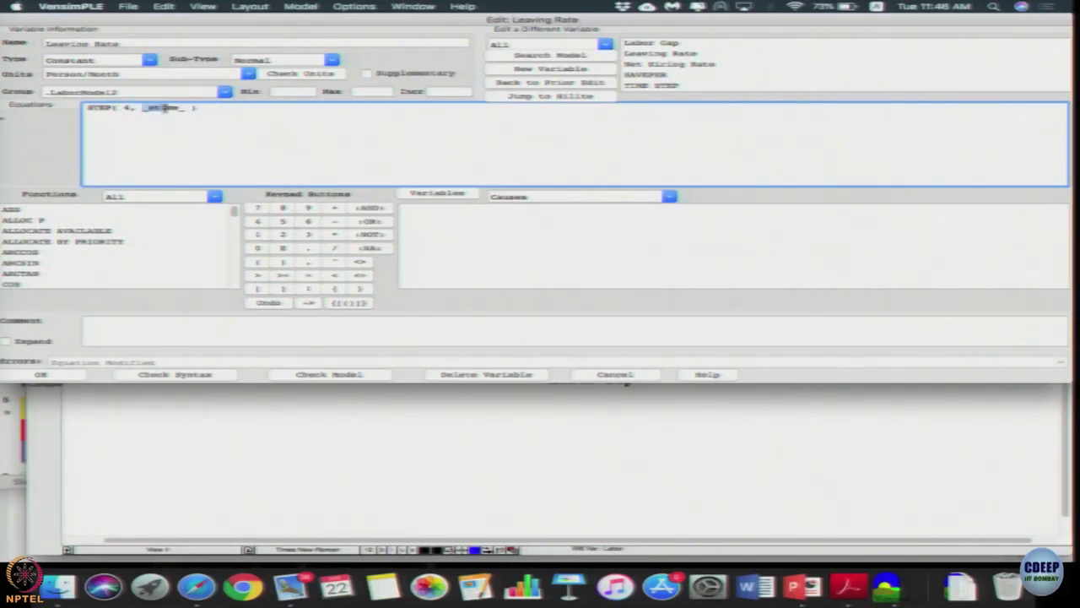
text(5)
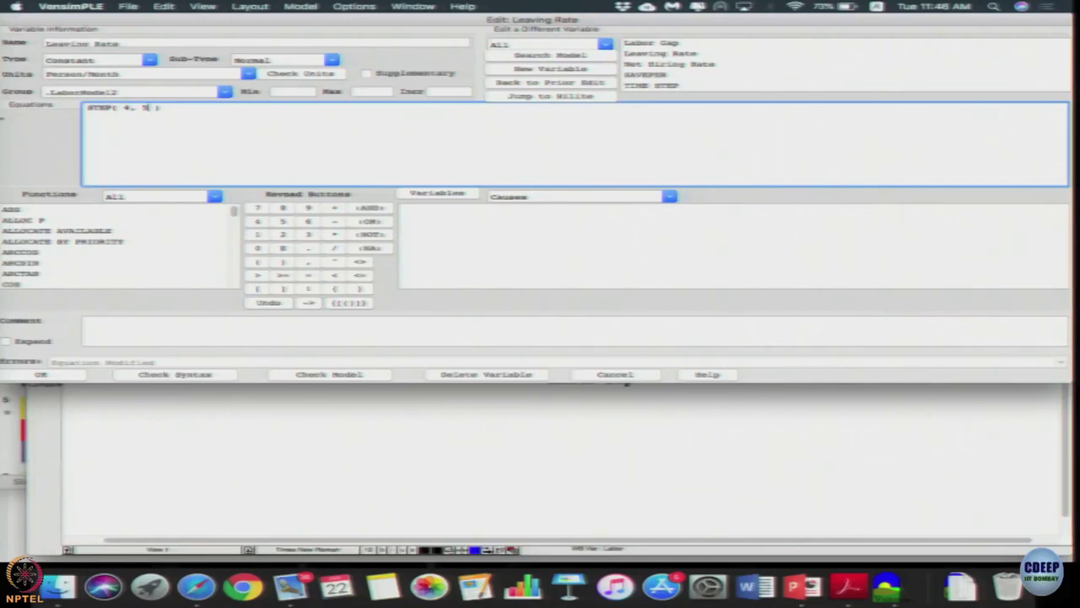
click(51, 374)
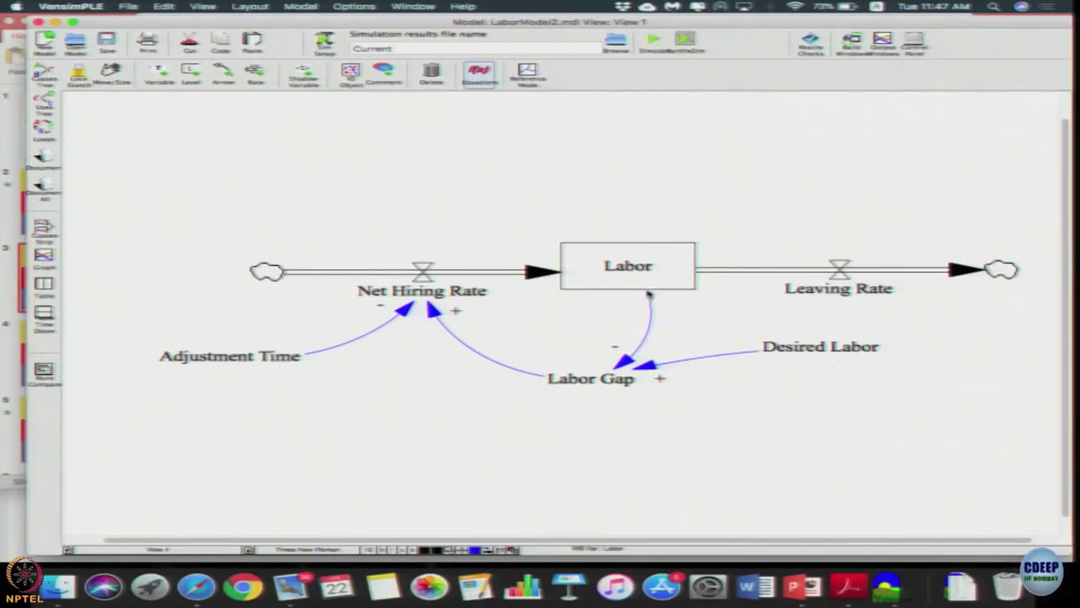
- Simulate the model with the stepped Leaving Rate, overwriting the Current dataset
mouse_move(643, 276)
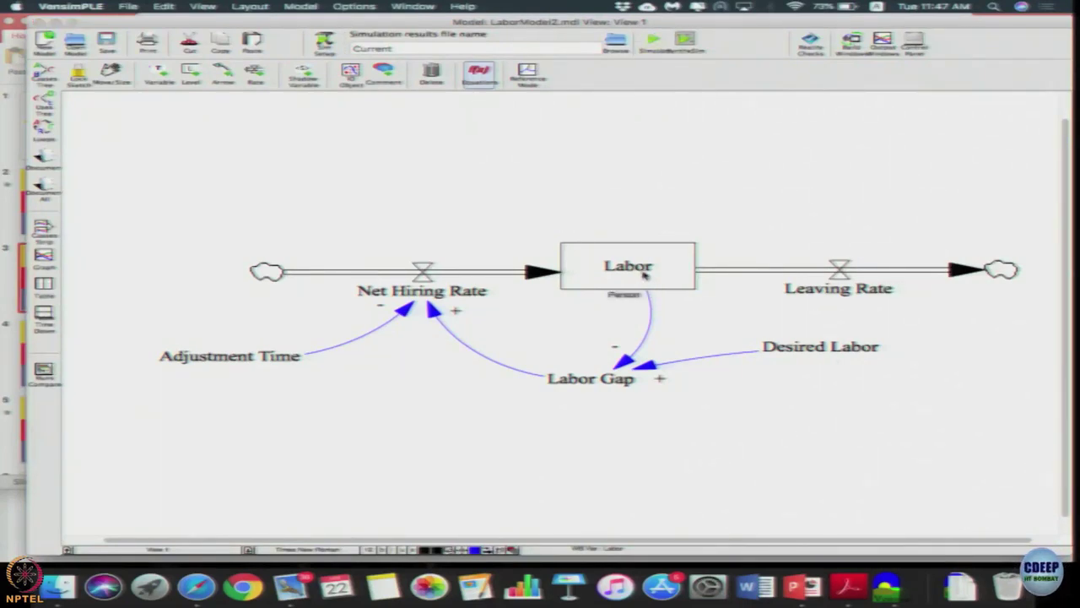
mouse_move(855, 298)
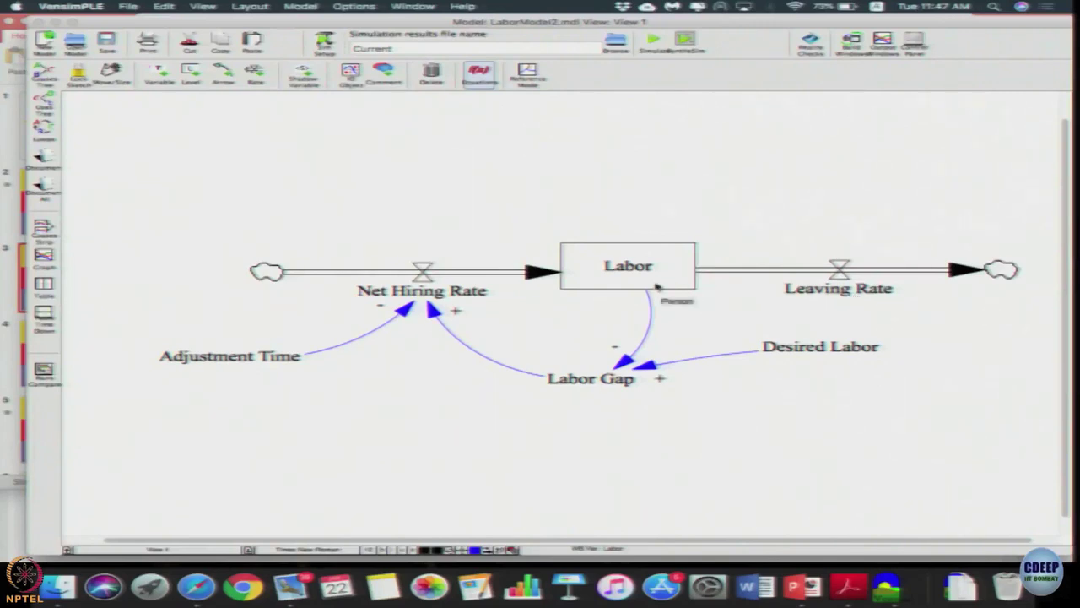
click(654, 40)
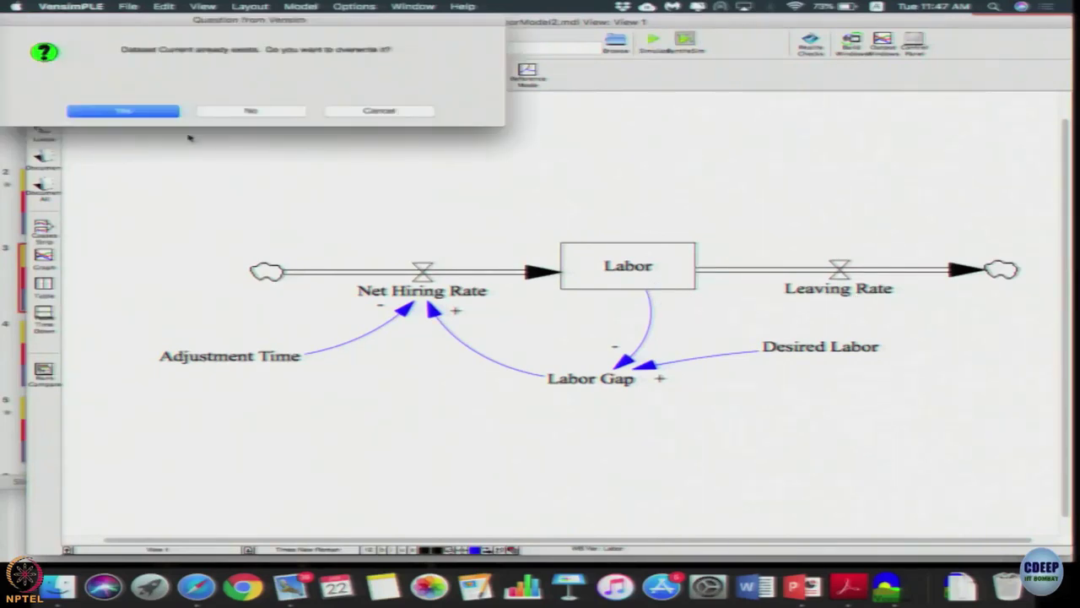
click(156, 114)
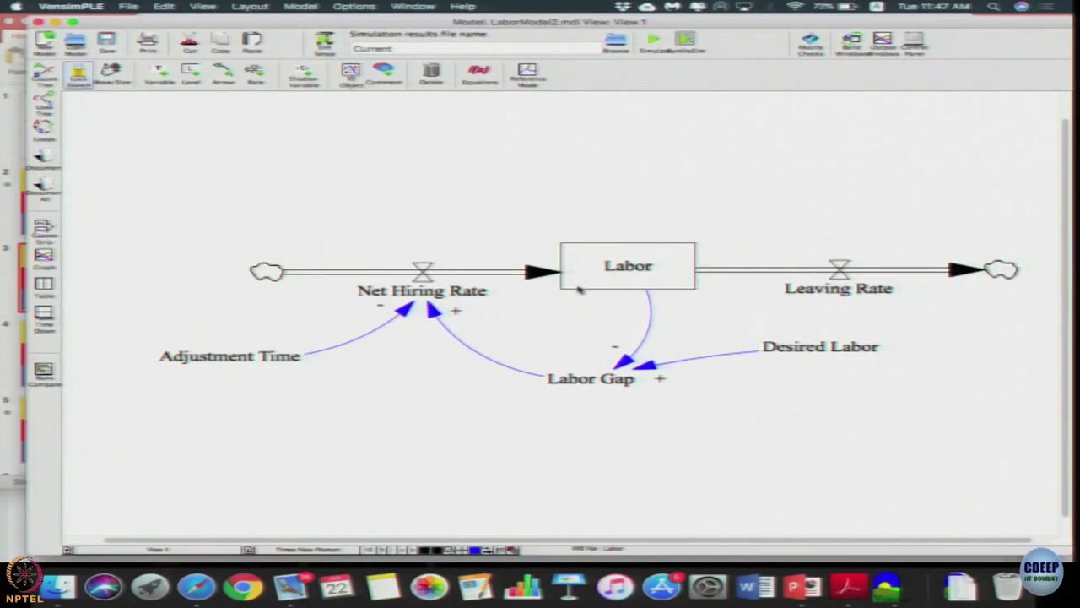
- Show an enlarged causes strip graph for Labor and examine the Labor, Leaving Rate and Net Hiring Rate curves around the step time
click(635, 262)
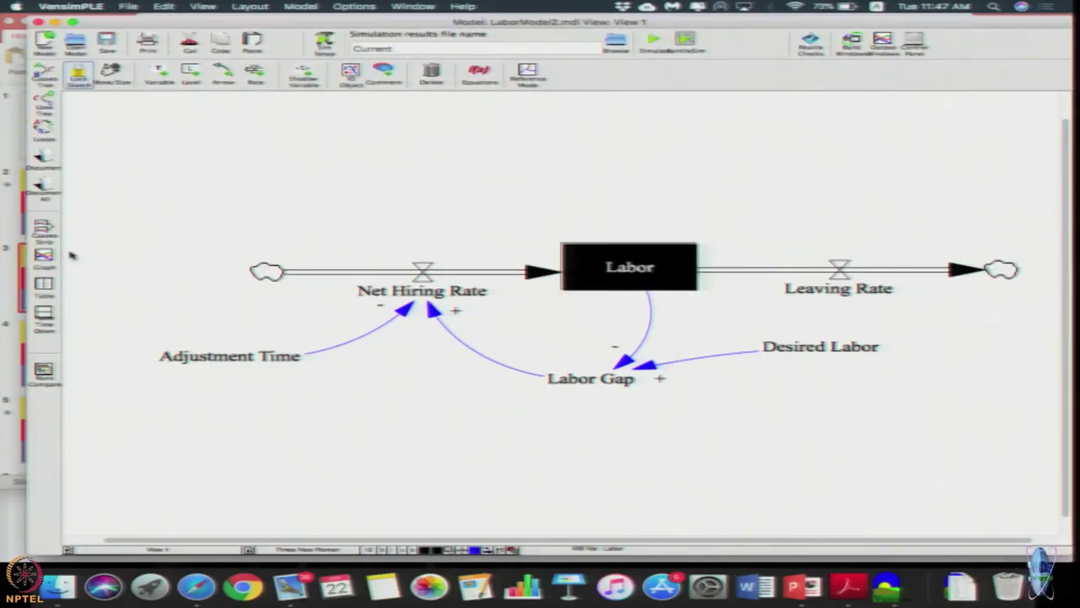
click(42, 230)
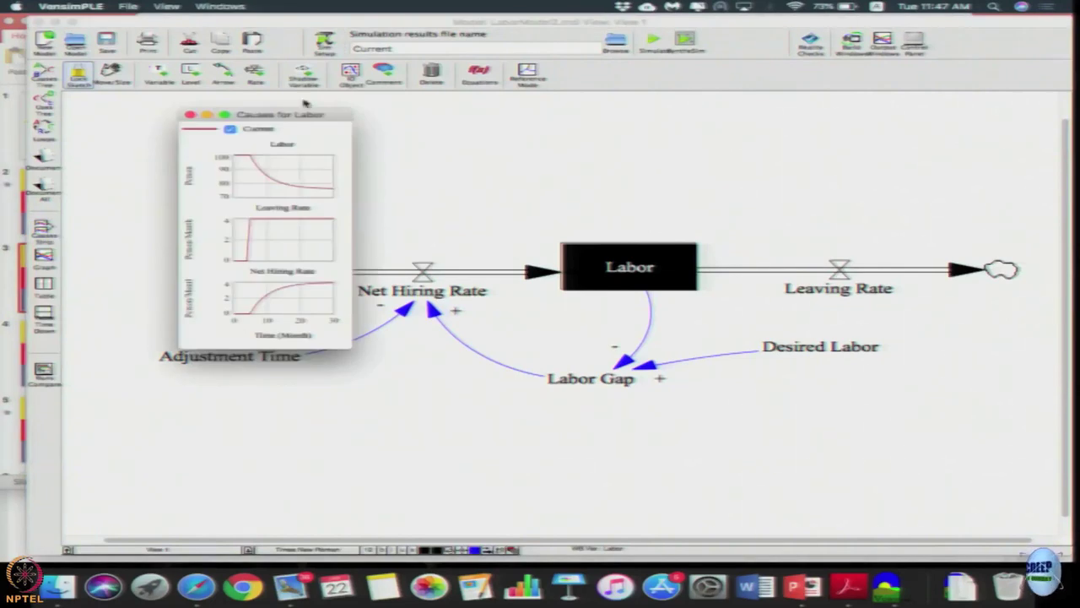
drag(290, 117, 212, 32)
drag(270, 263, 1069, 564)
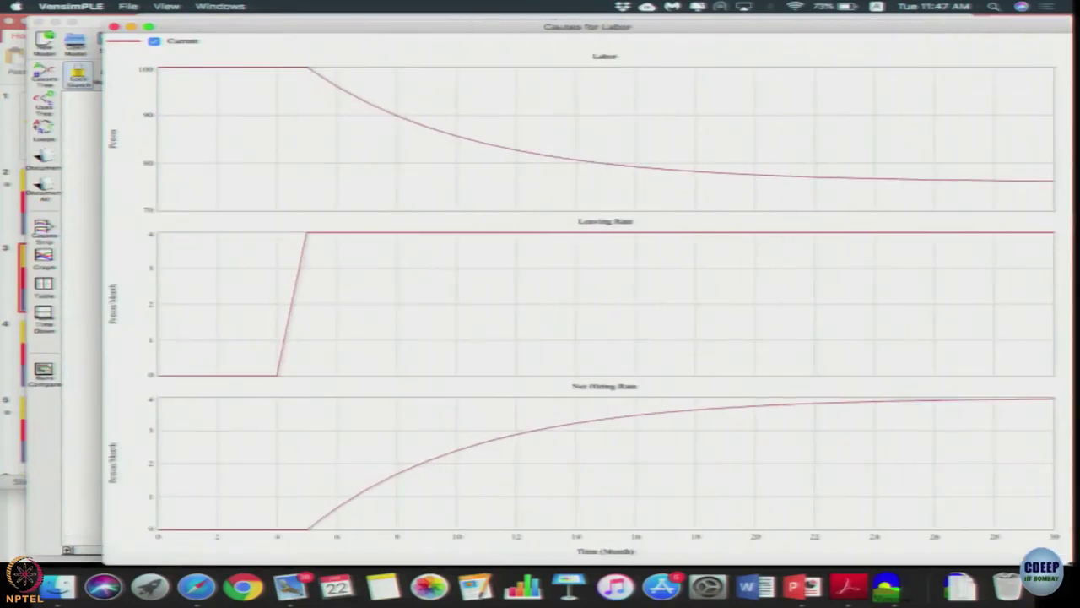
drag(108, 19, 23, 12)
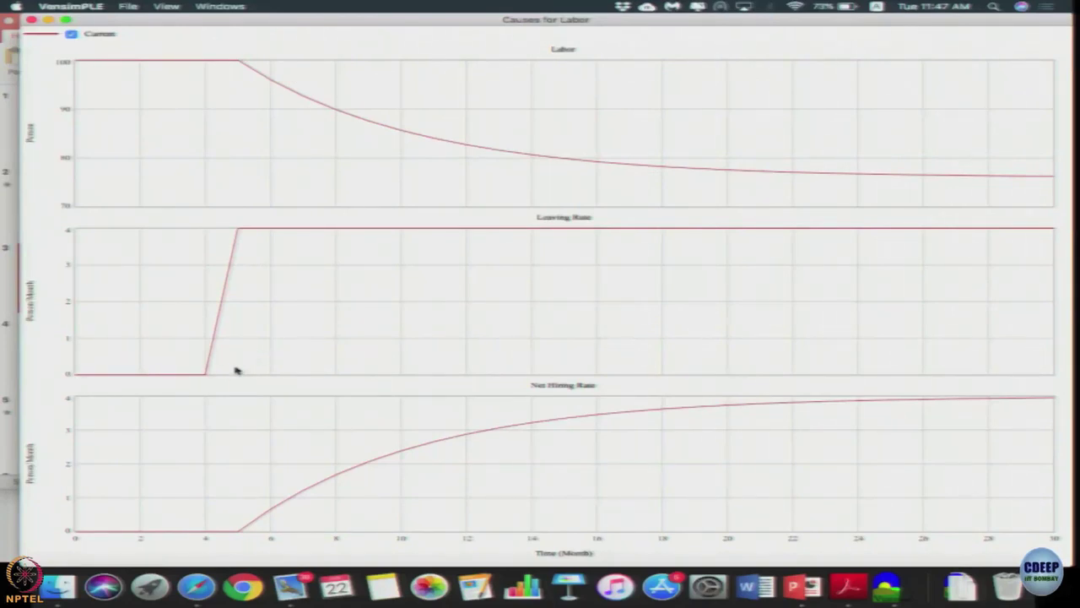
click(239, 233)
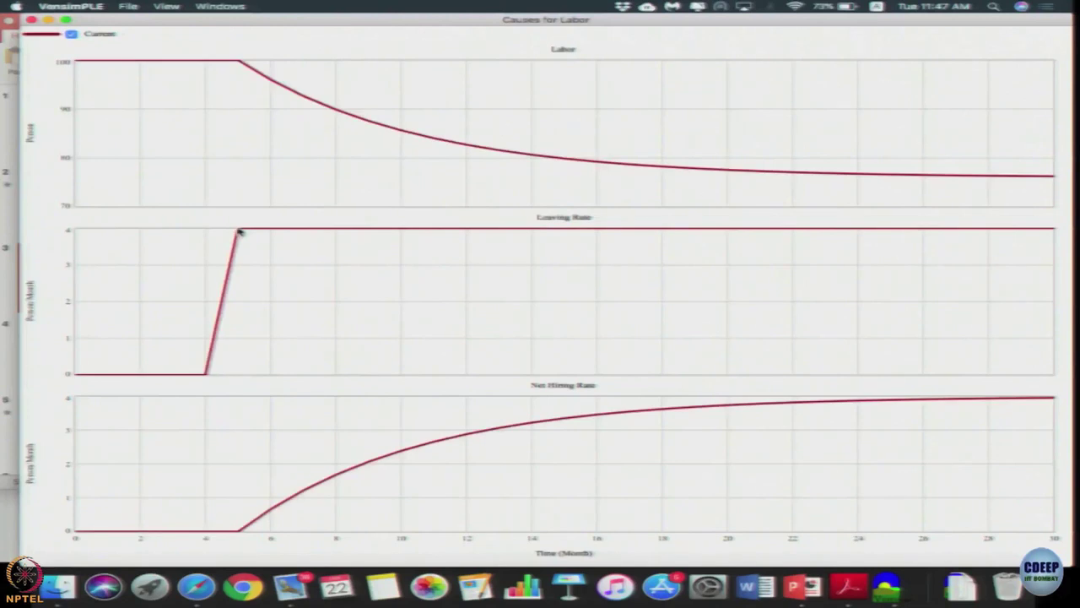
click(238, 233)
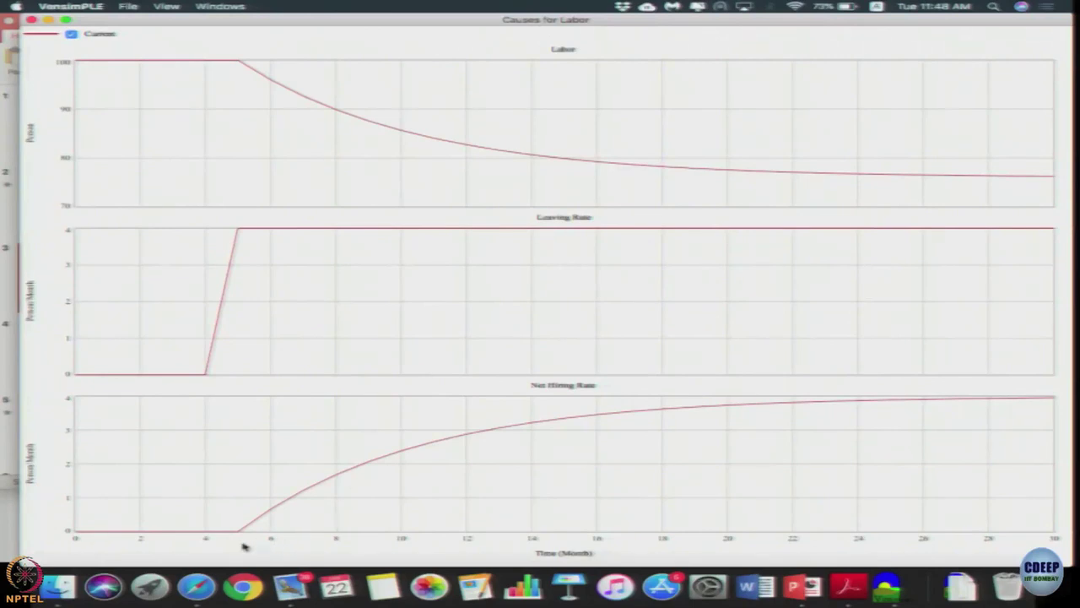
drag(272, 95, 278, 406)
click(270, 525)
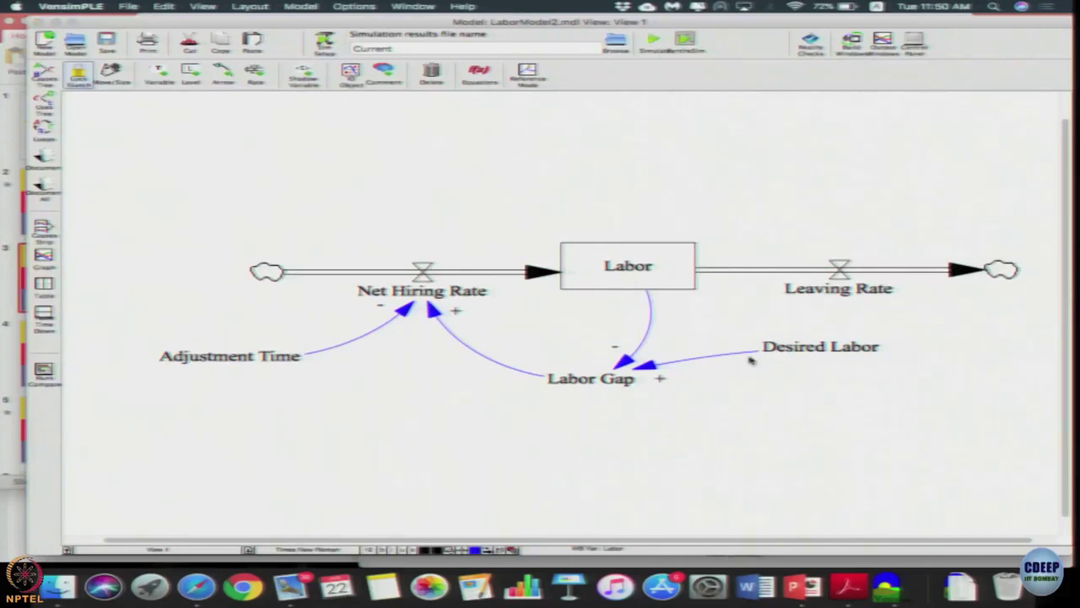
- Generate the causes strip graph for Labor again, view it at full size, and minimize it to return to the diagram
mouse_move(429, 293)
mouse_move(621, 382)
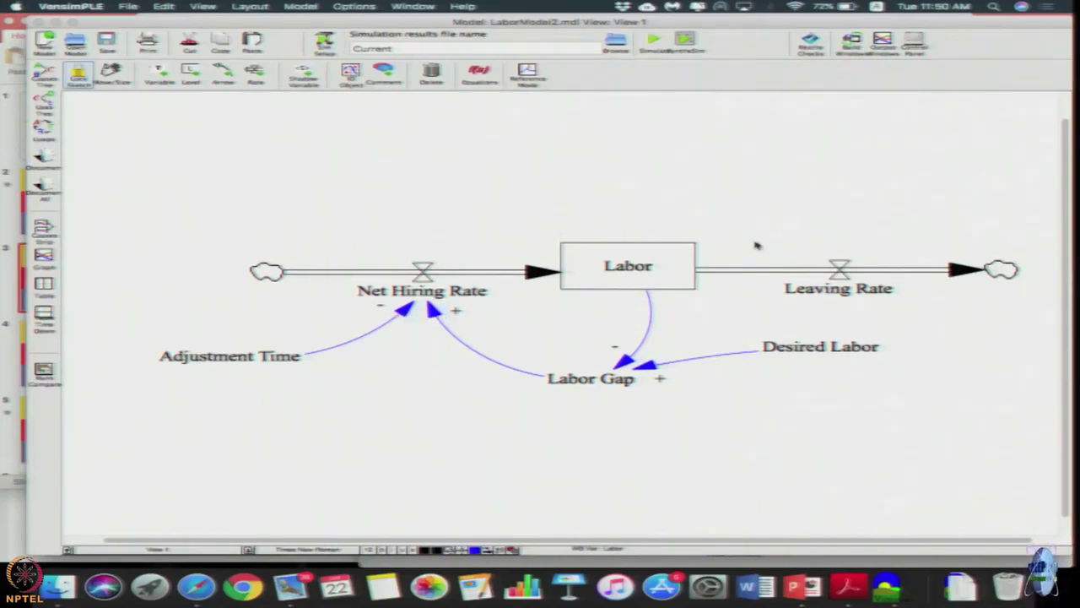
click(591, 267)
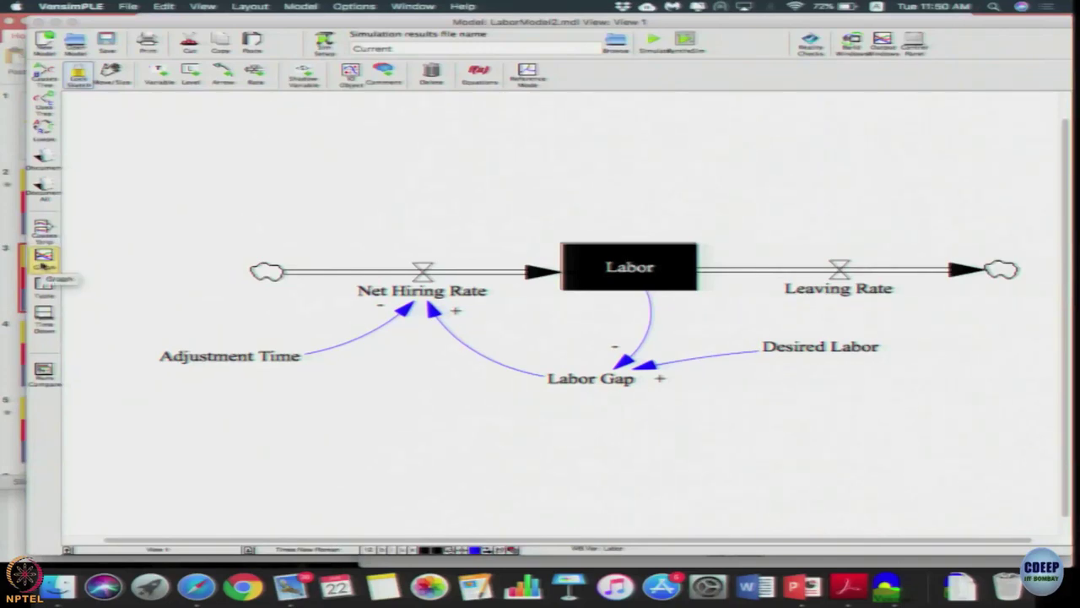
click(47, 231)
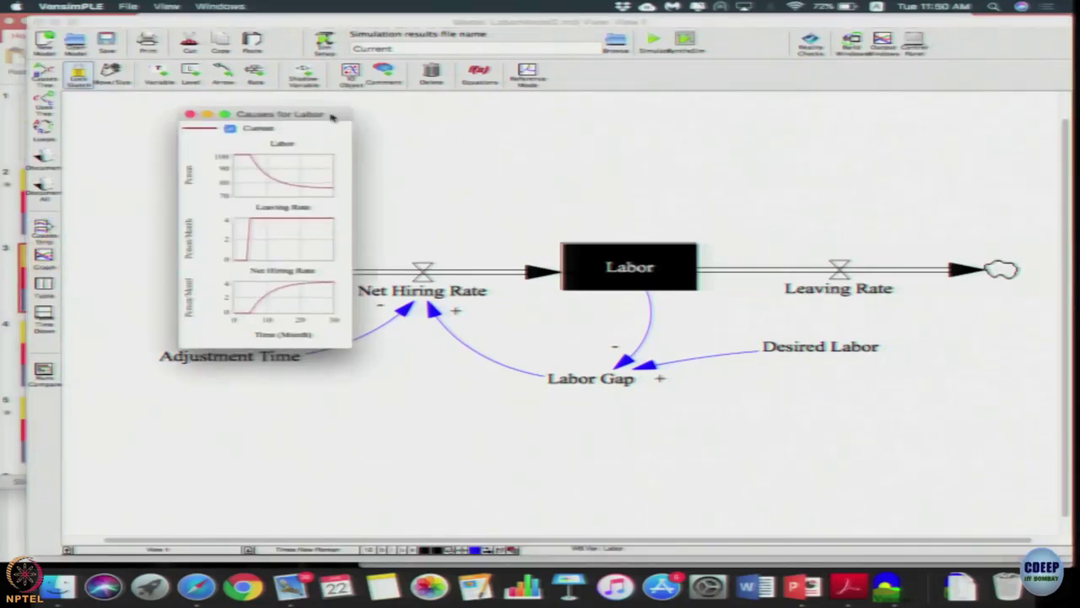
click(224, 114)
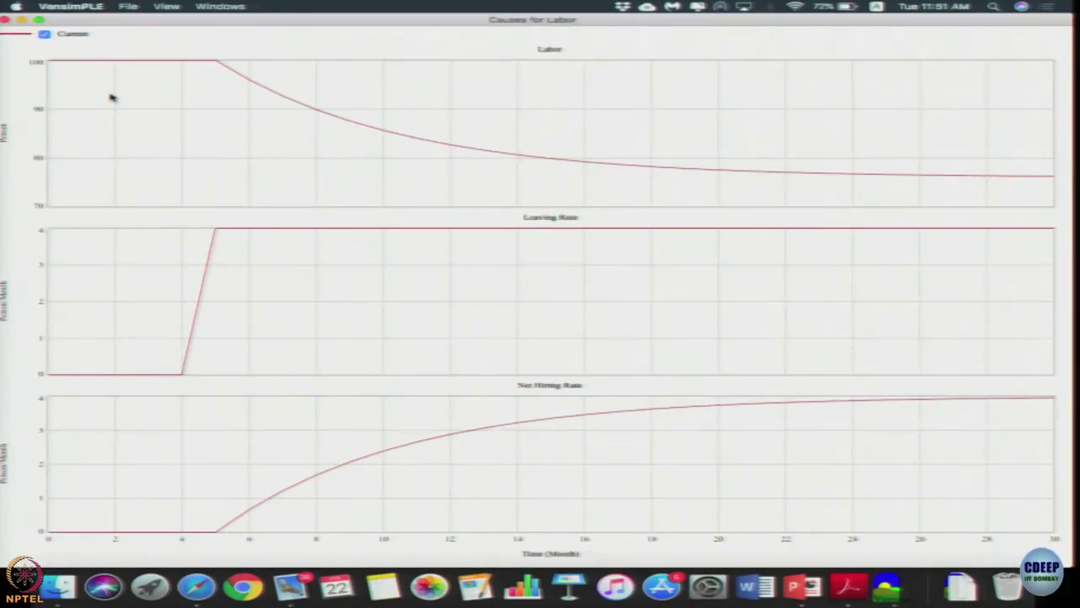
click(40, 18)
mouse_move(145, 4)
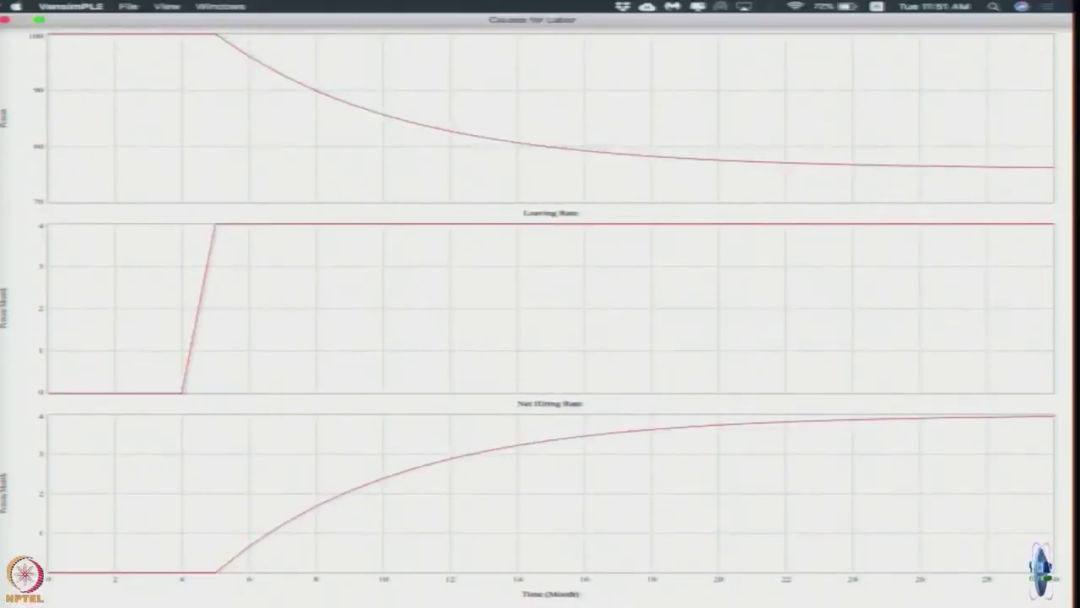
click(40, 19)
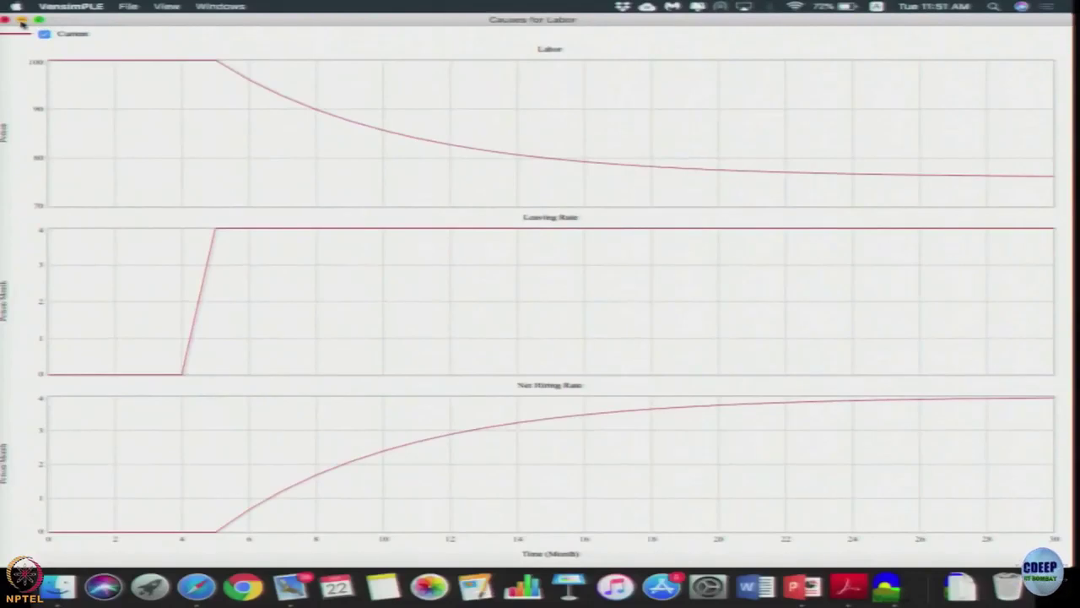
click(22, 21)
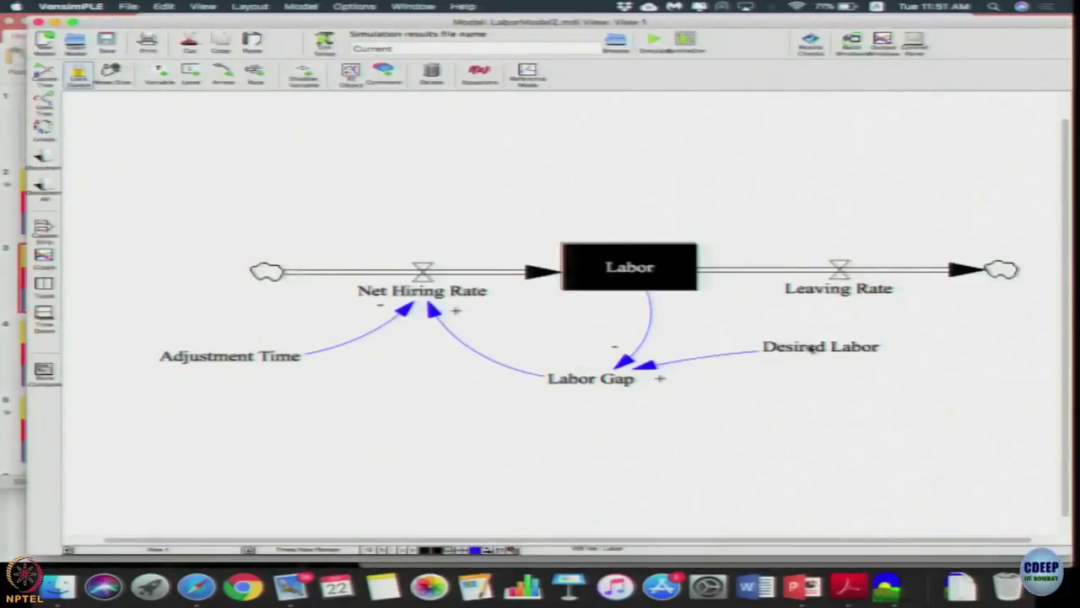
- Select Desired Labor, Labor Gap and Labor in turn in the diagram to trace the feedback loop
click(801, 353)
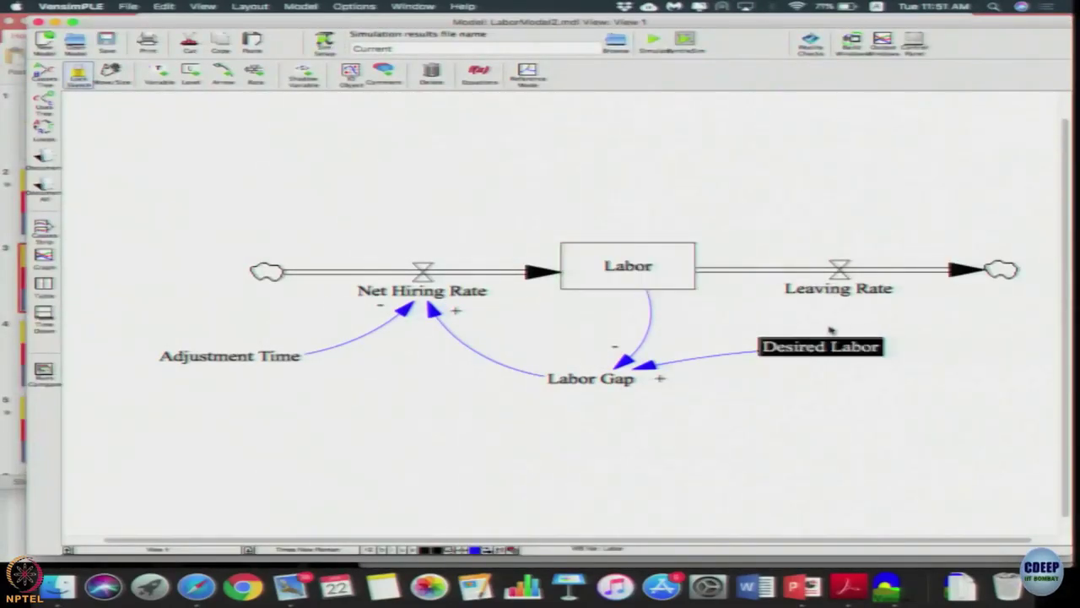
click(626, 385)
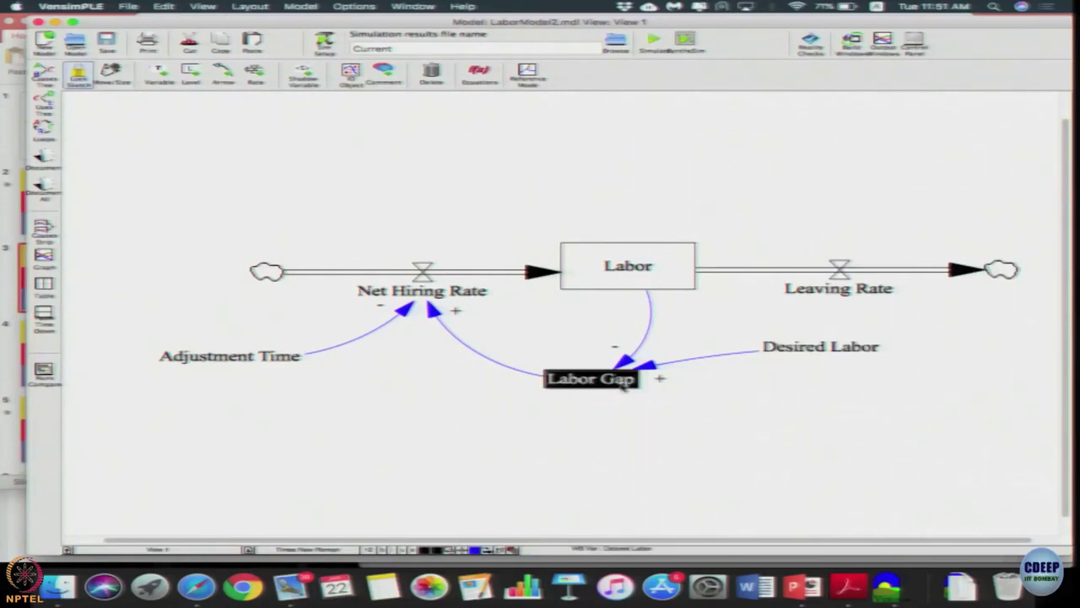
click(609, 274)
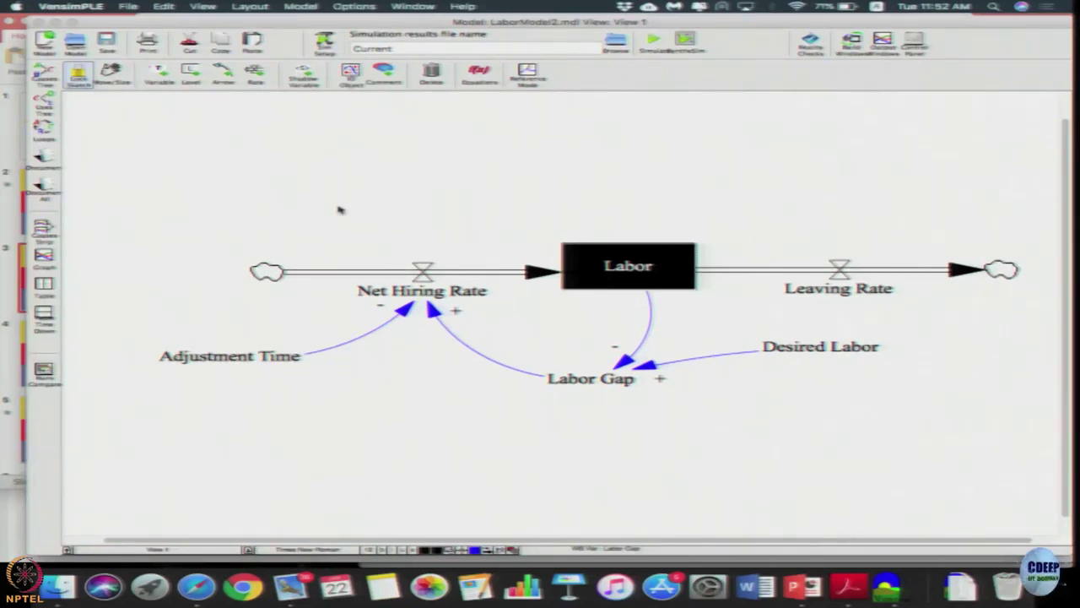
- Show the causes strip graph for Labor at full size, examine its end-of-run behaviour, and close it
click(43, 228)
double_click(278, 114)
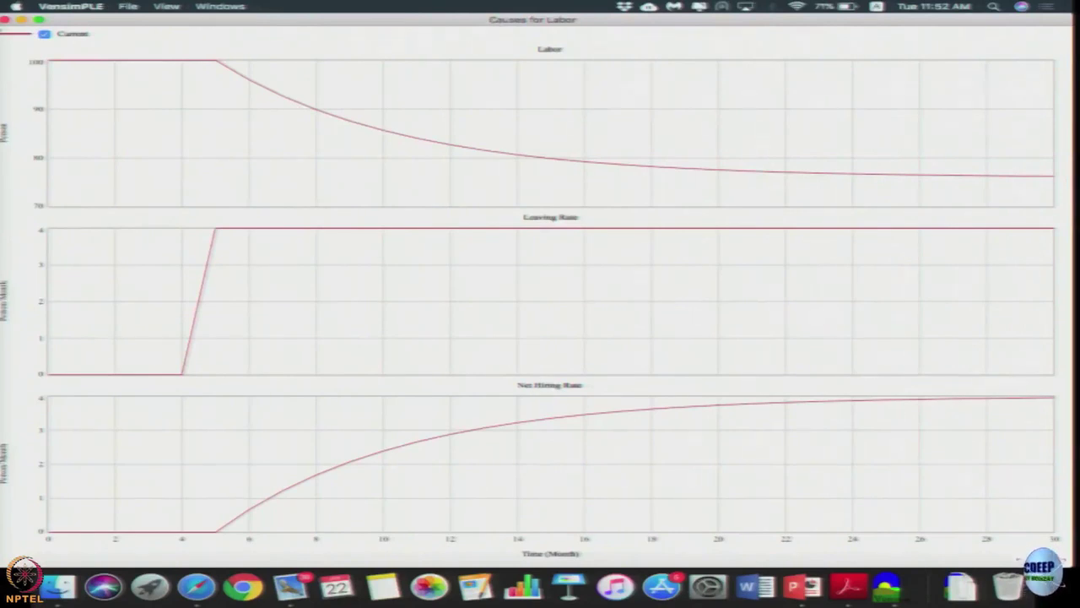
click(5, 19)
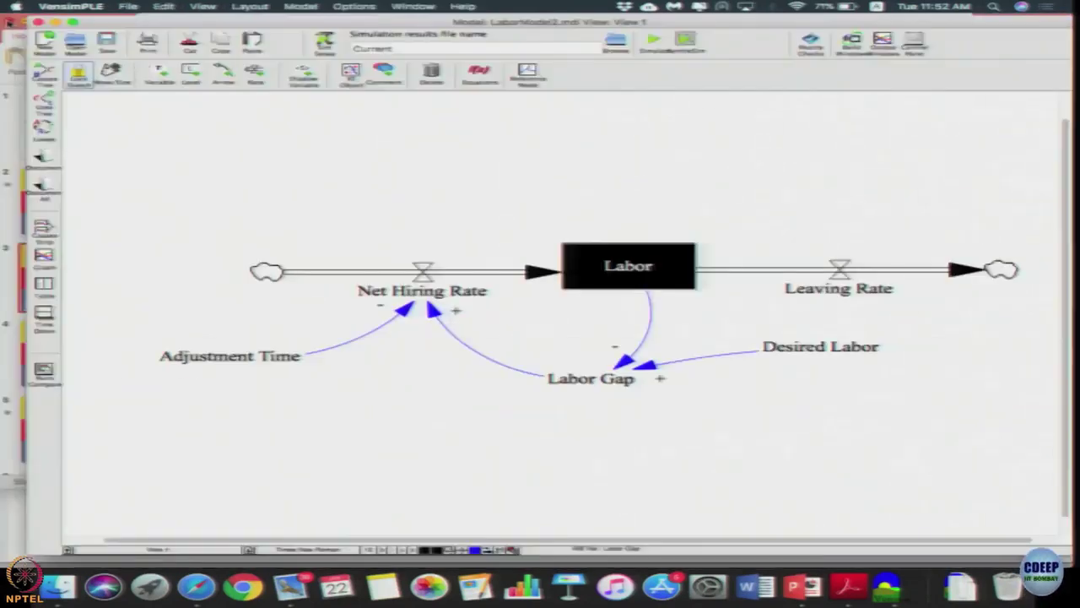
- Set the model's final time to 50 months in the time bounds and apply the model settings
click(299, 7)
click(308, 20)
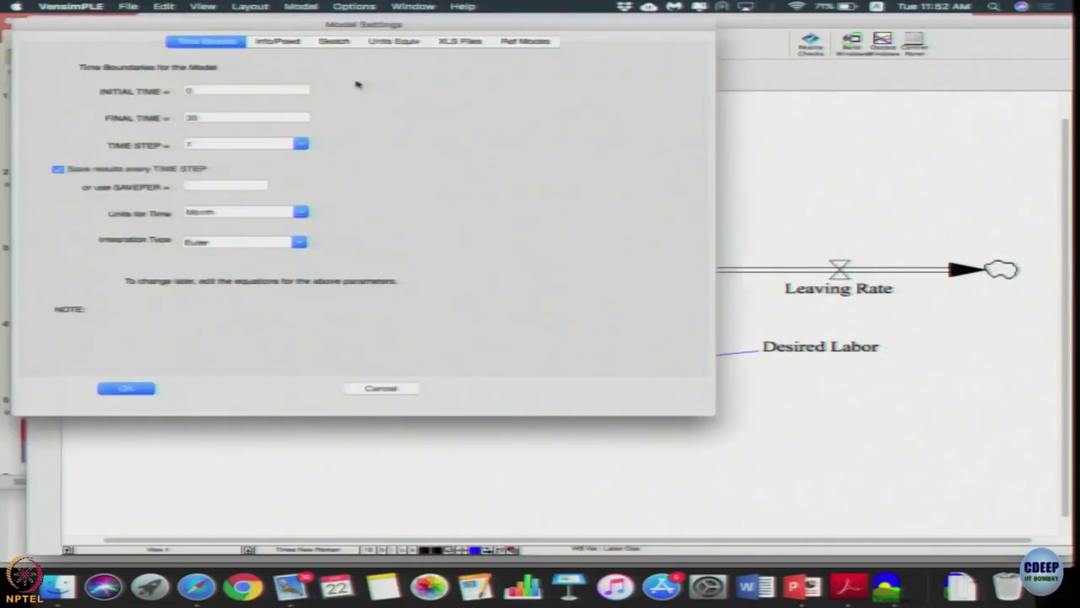
double_click(197, 117)
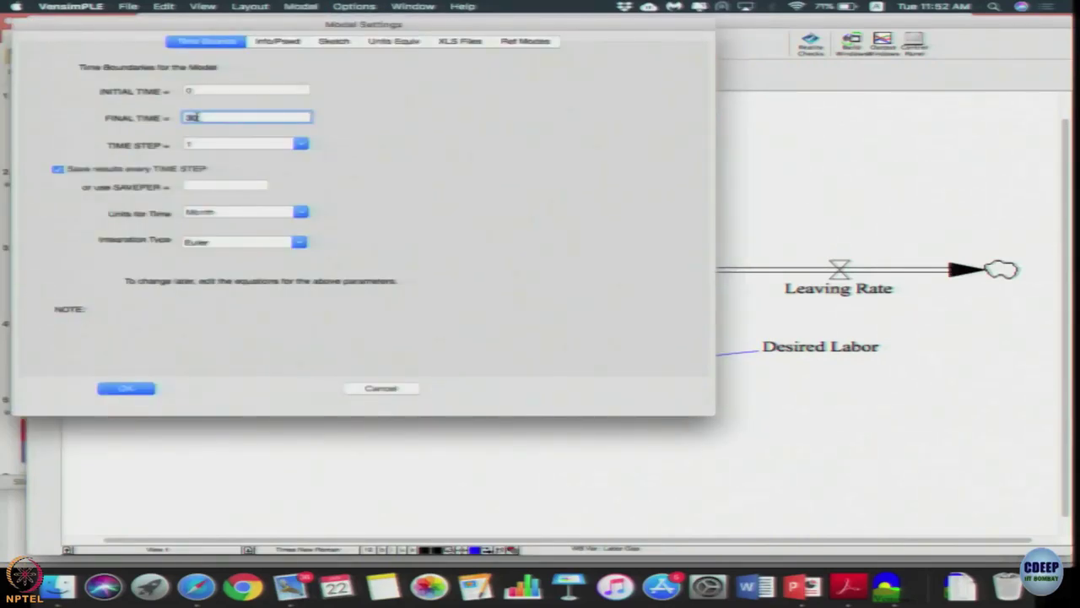
click(130, 391)
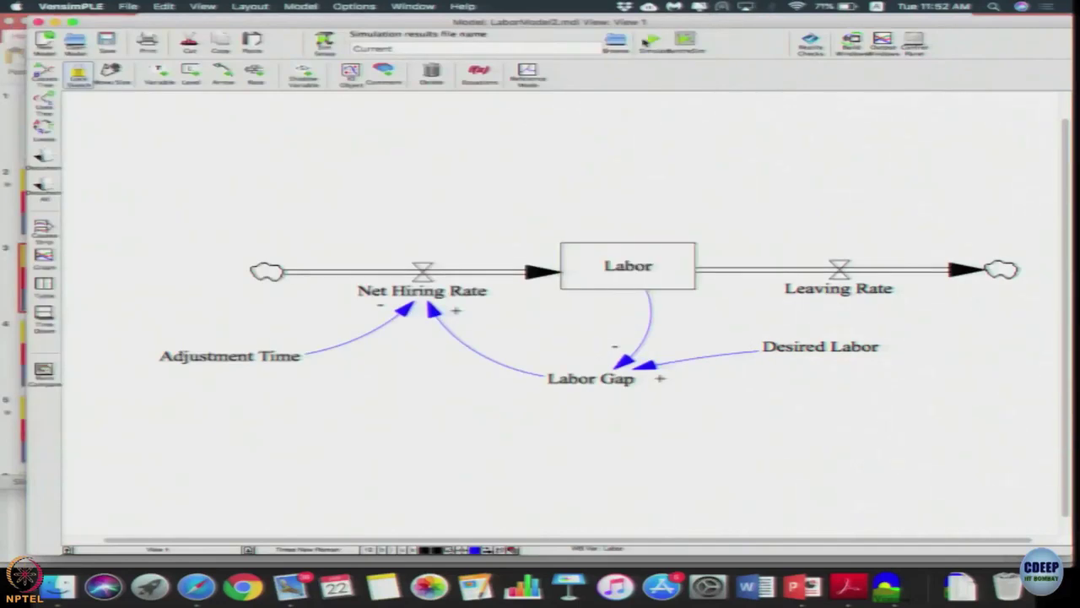
- Select Labor, check its enlarged causes strip graph after the final time change, and close the graph
click(644, 259)
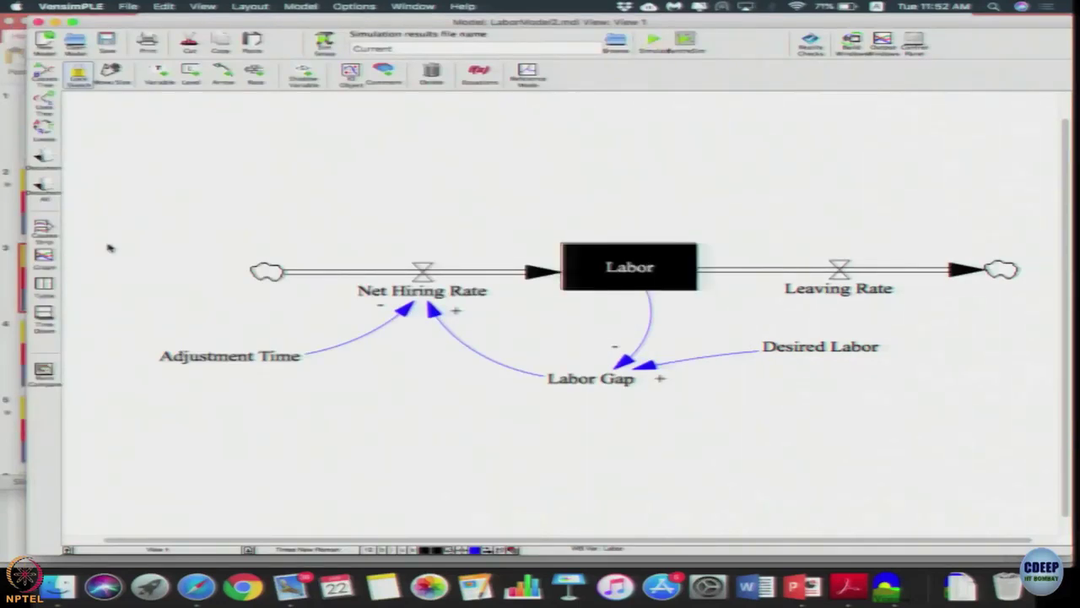
click(43, 229)
double_click(331, 120)
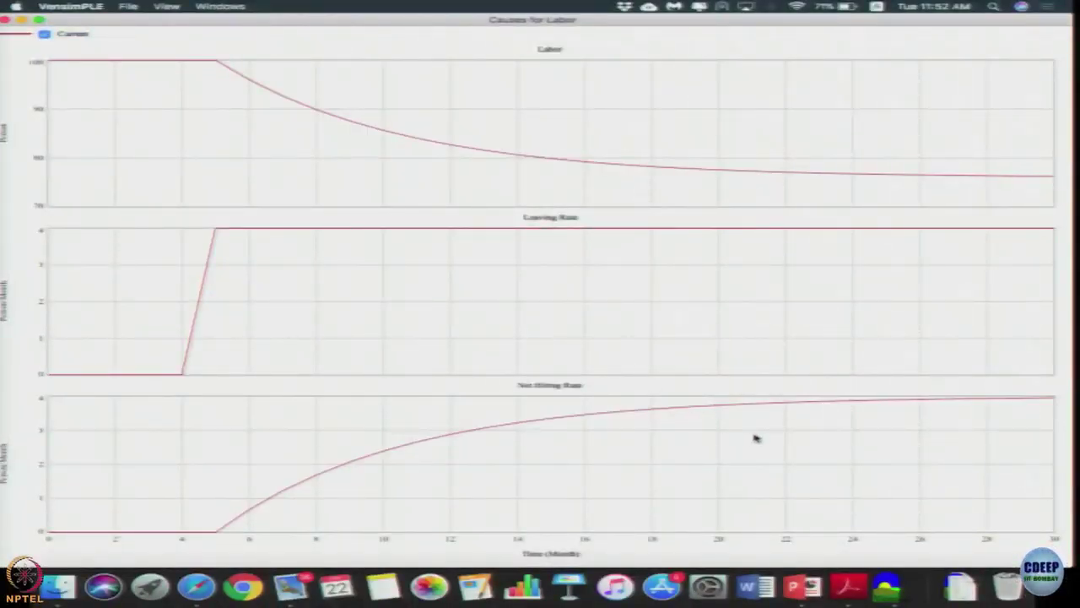
click(5, 20)
- Simulate the model over the extended time range, overwriting the Current dataset, and show Labor's causes strip graph at full size
click(655, 47)
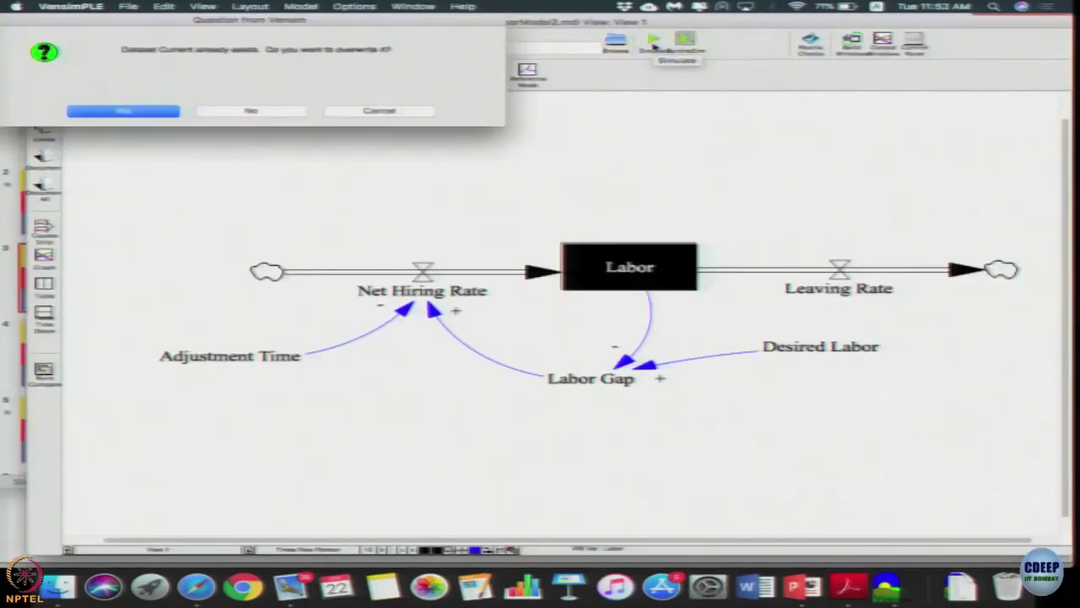
click(167, 111)
click(636, 281)
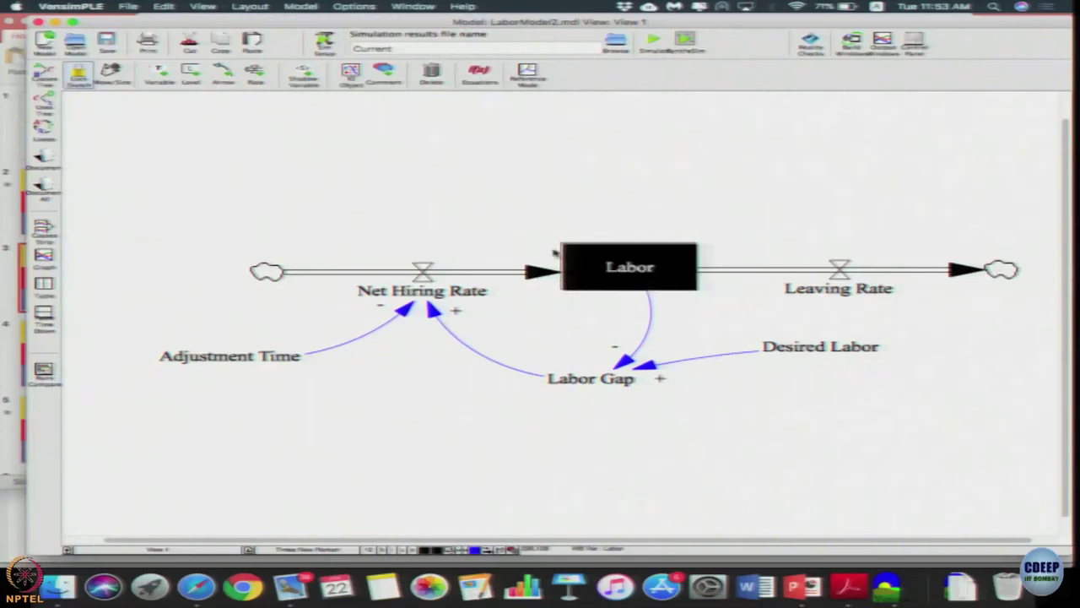
click(44, 226)
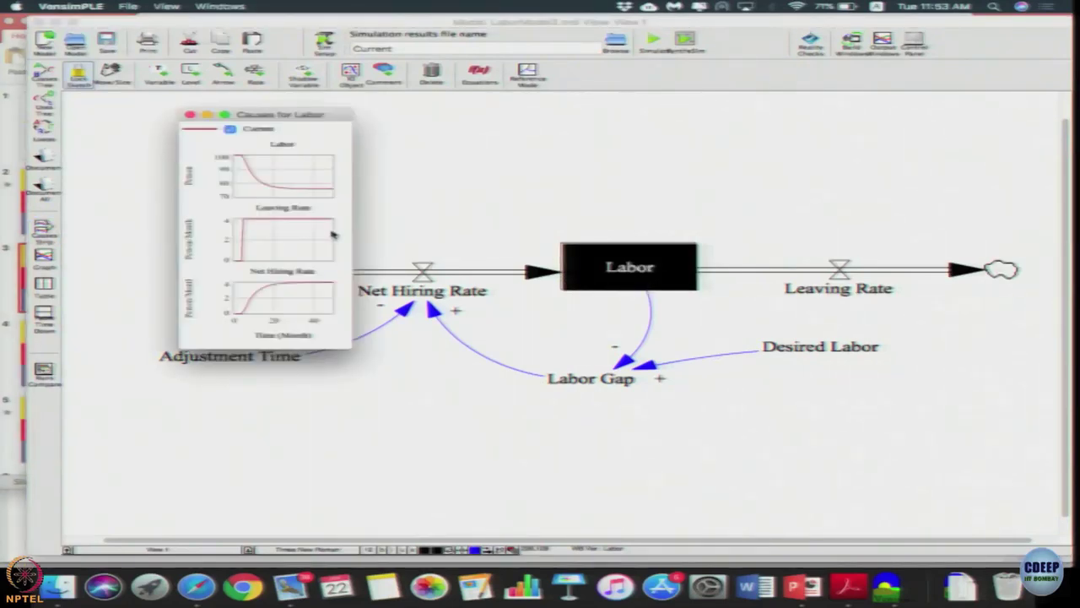
double_click(325, 118)
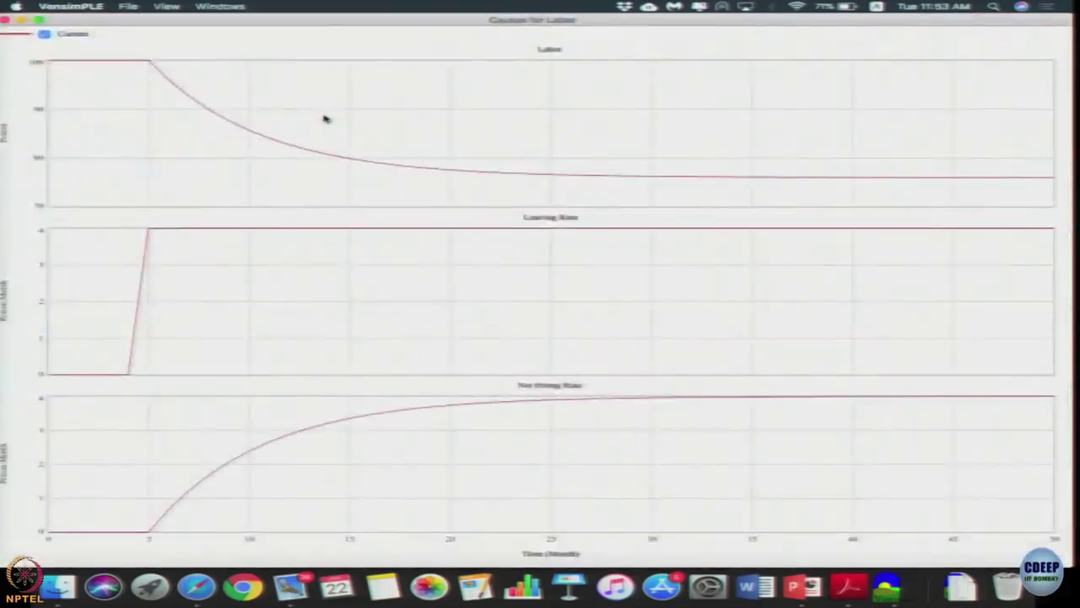